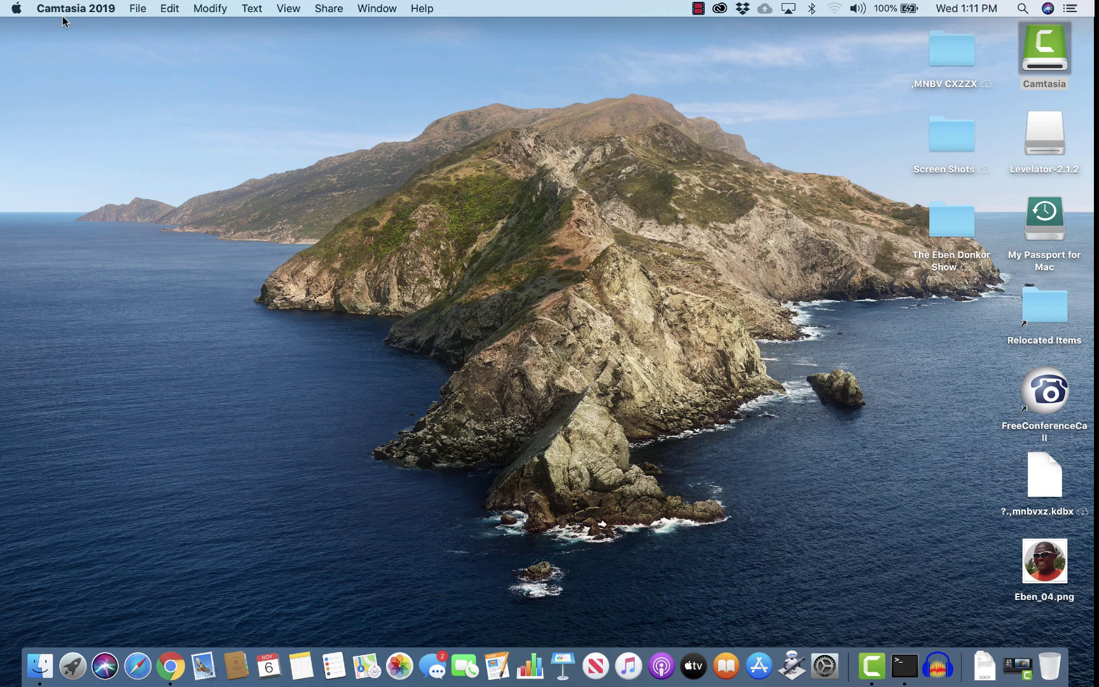
# Confirm the Mac runs macOS Catalina 10.15.1 via About This Mac, then bring Chrome forward.
pyautogui.click(15, 9)
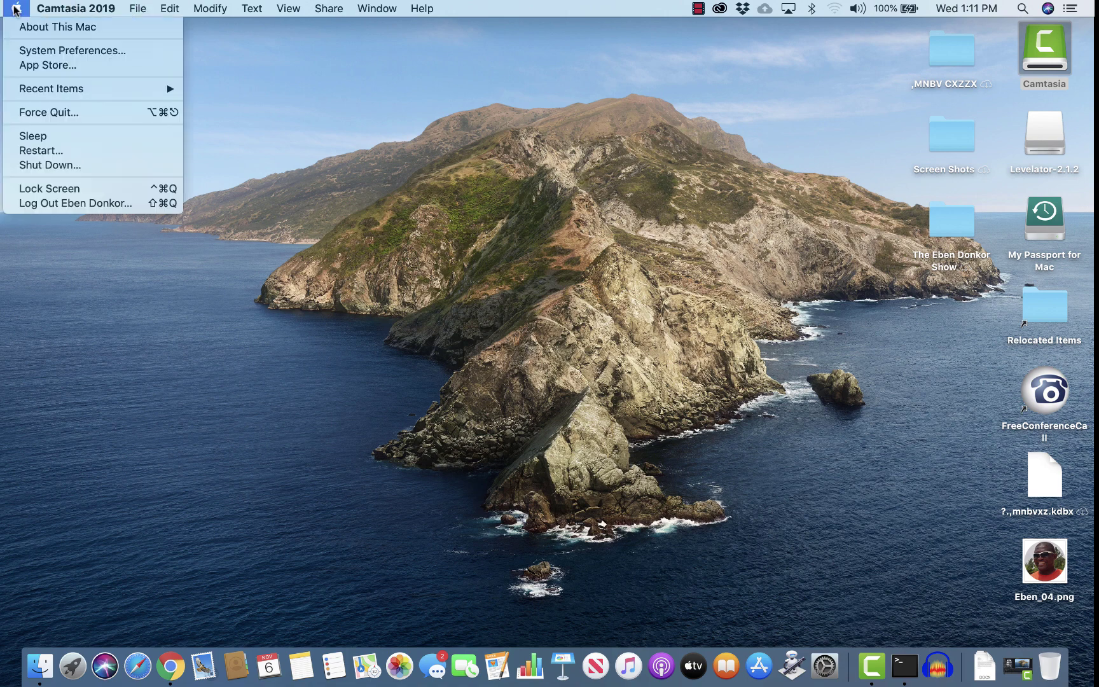
pyautogui.click(46, 26)
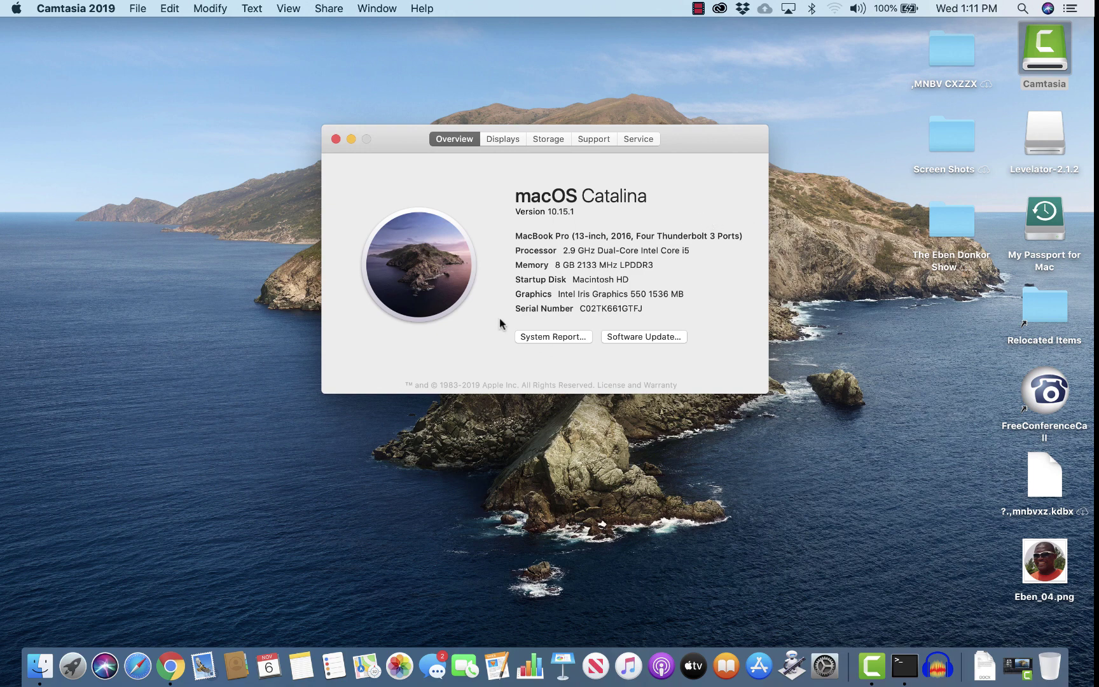
pyautogui.click(336, 139)
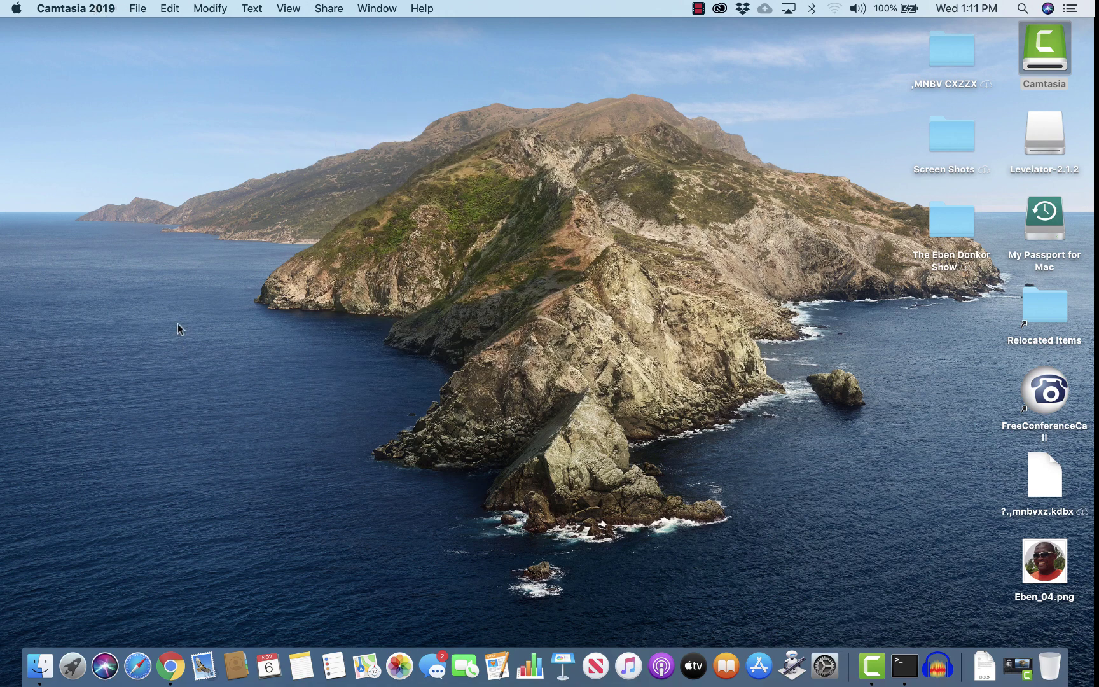
pyautogui.click(163, 665)
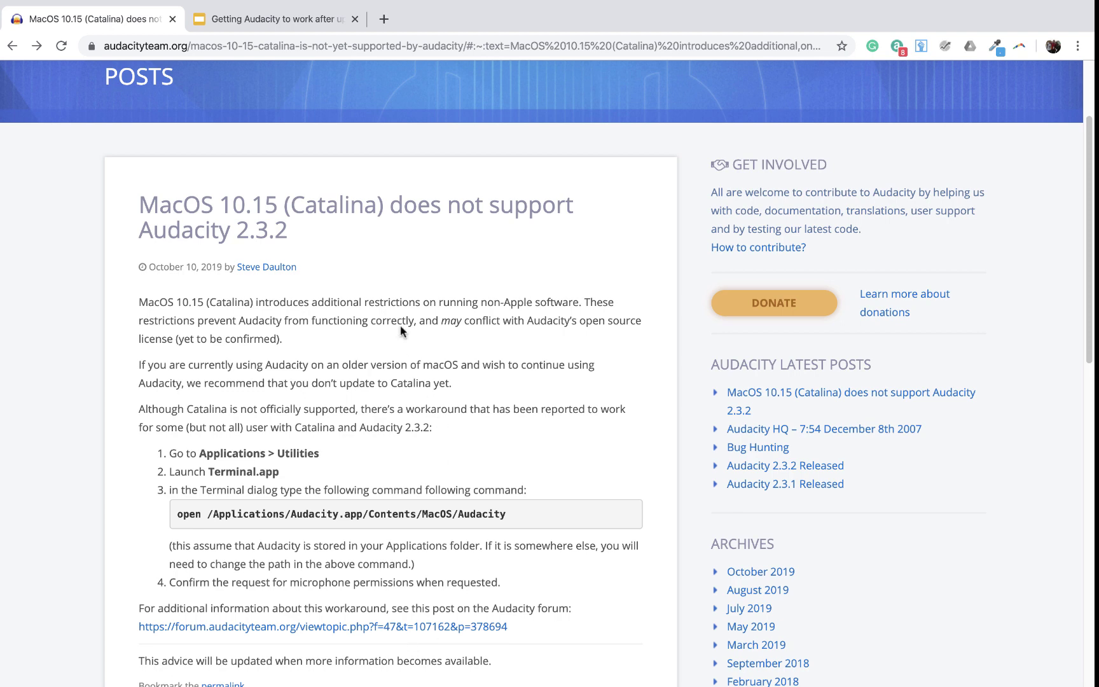
# Read through the Audacity Team post saying Catalina doesn't support Audacity 2.3.2.
pyautogui.scroll(-2, 353, 472)
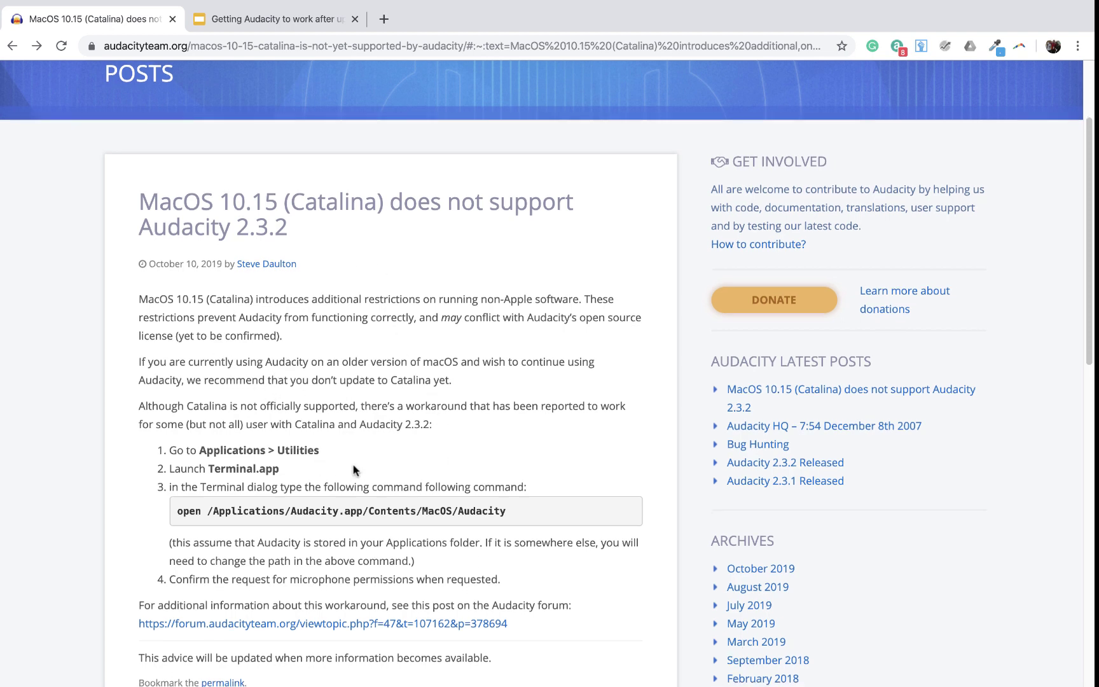
pyautogui.scroll(-2, 344, 452)
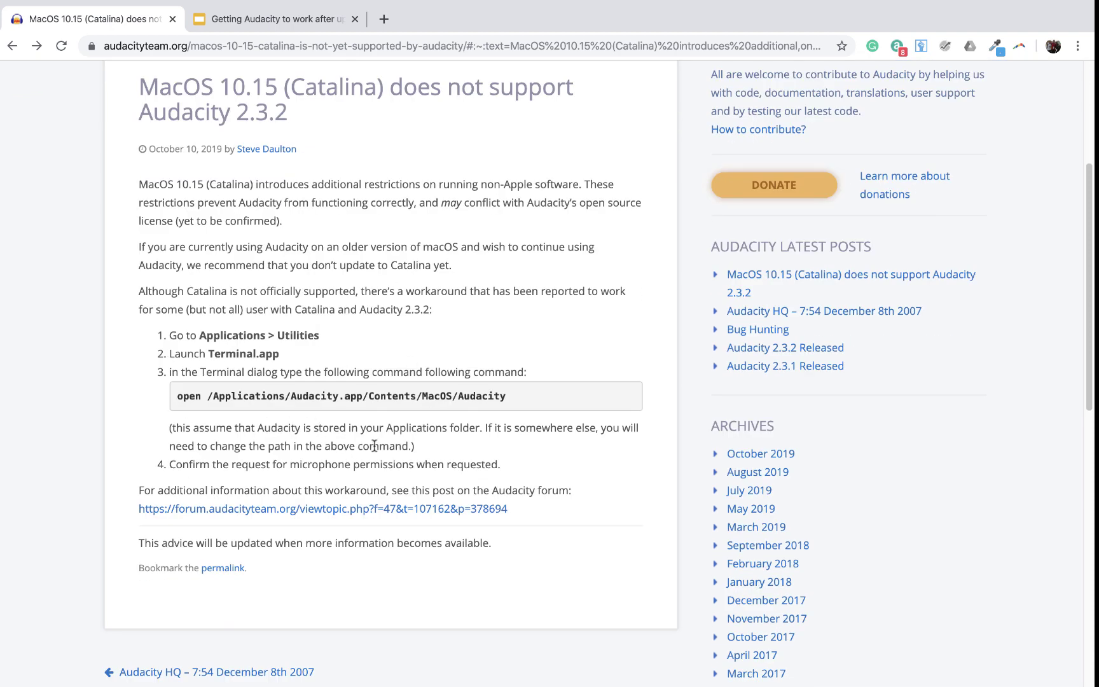
pyautogui.scroll(-5, 426, 425)
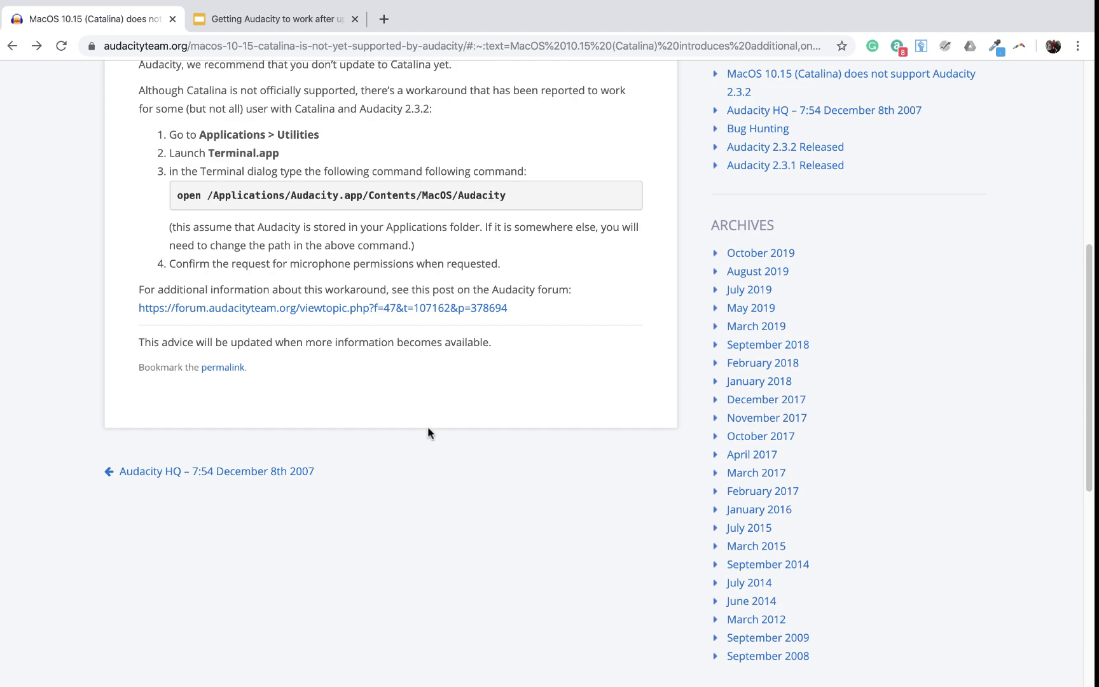
pyautogui.scroll(-1, 428, 426)
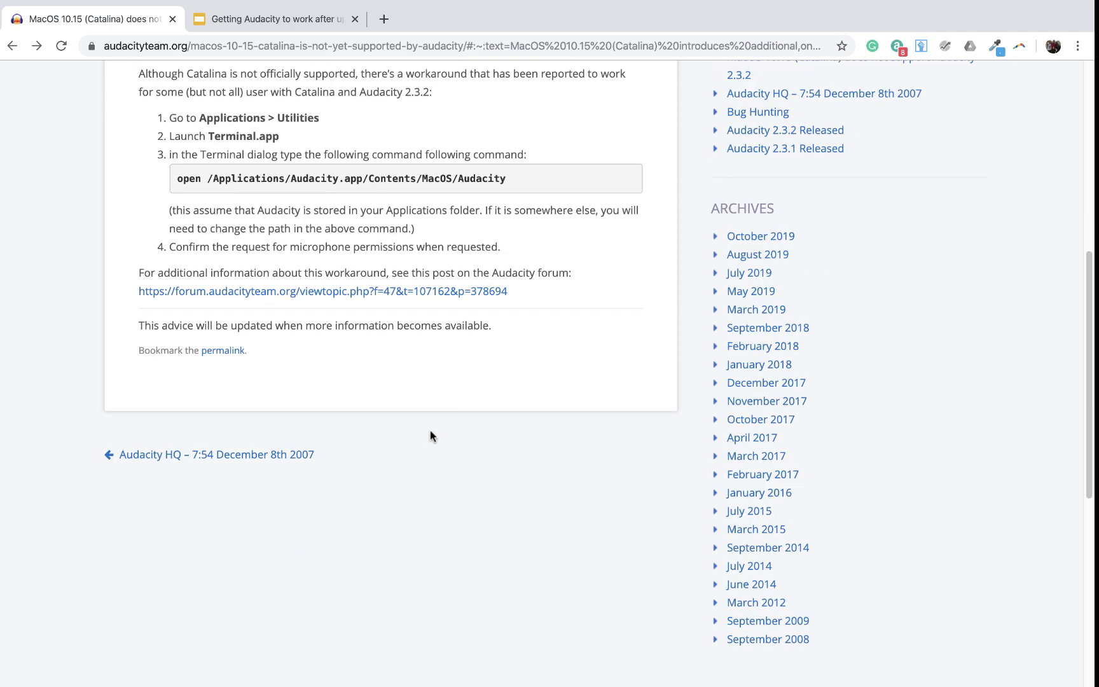
pyautogui.scroll(5, 400, 366)
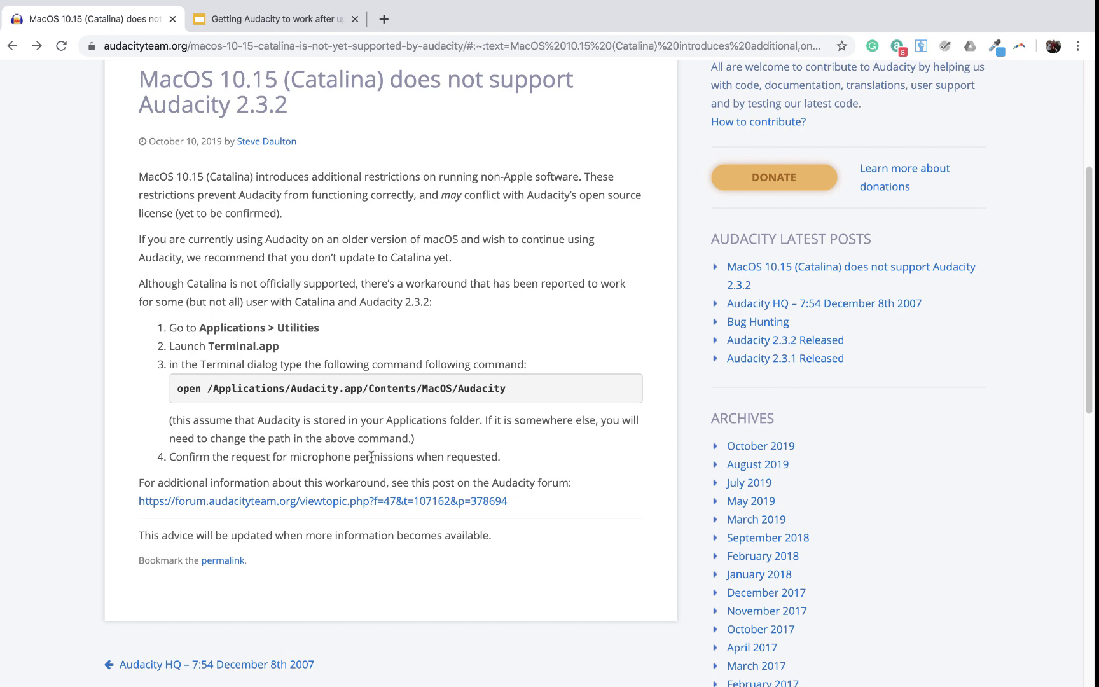
# Open the linked forum topic 'Audacity under macOS 10.15 Catalina' and read through it.
pyautogui.click(341, 502)
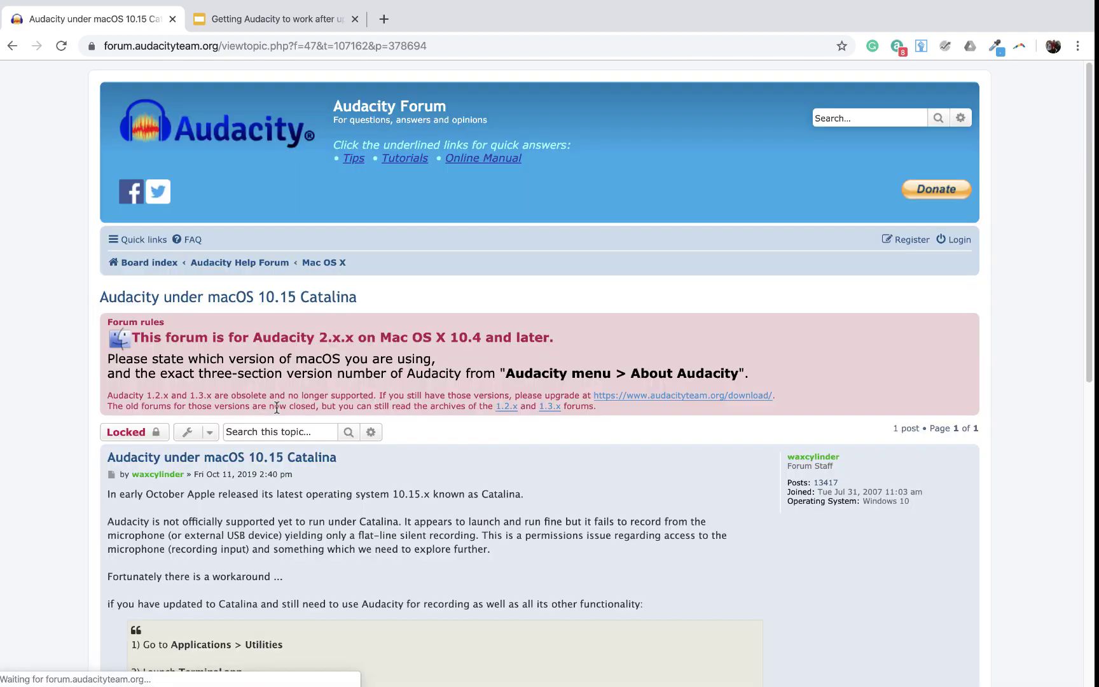
pyautogui.scroll(-3, 380, 483)
pyautogui.scroll(-5, 379, 481)
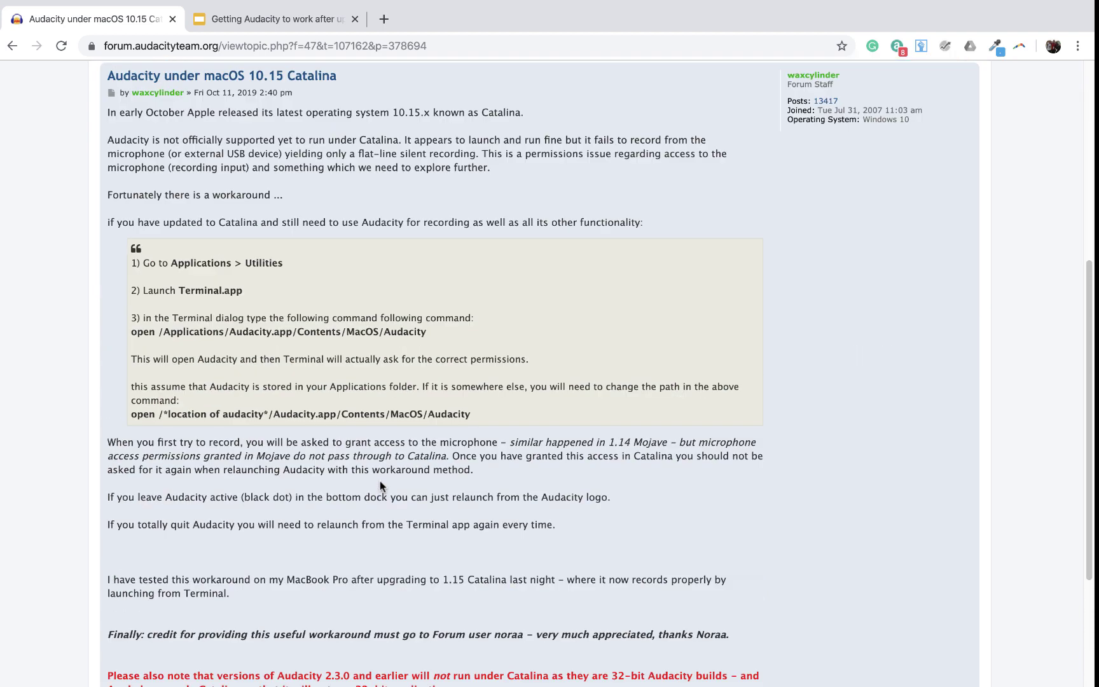
pyautogui.scroll(-3, 456, 441)
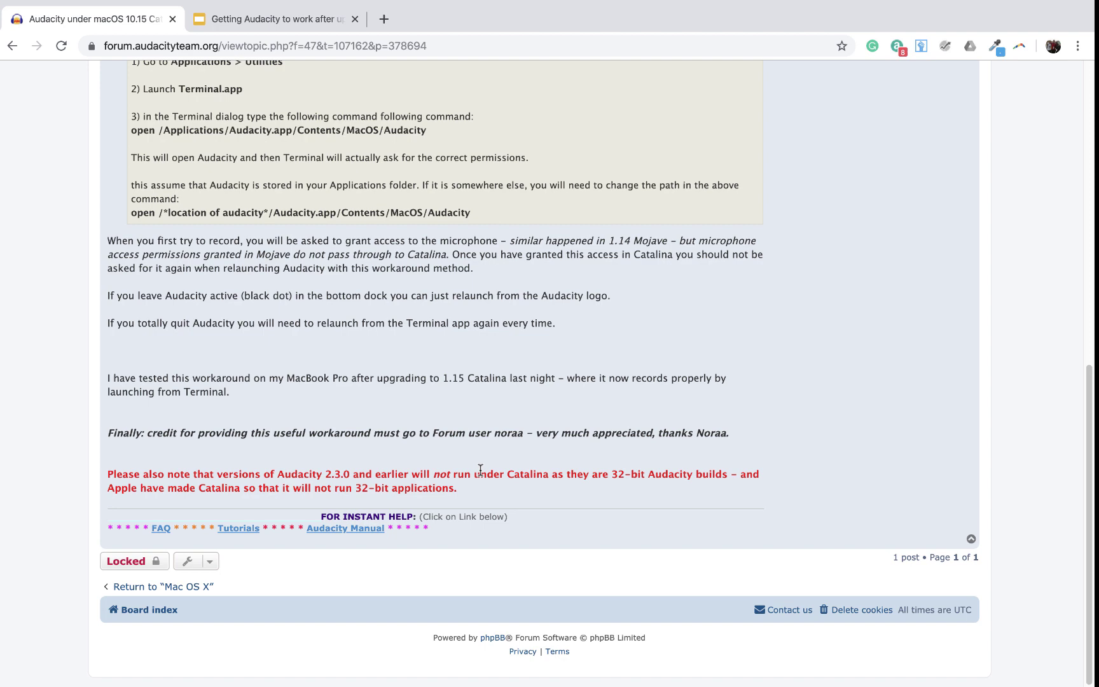
pyautogui.scroll(2, 500, 479)
pyautogui.scroll(8, 500, 479)
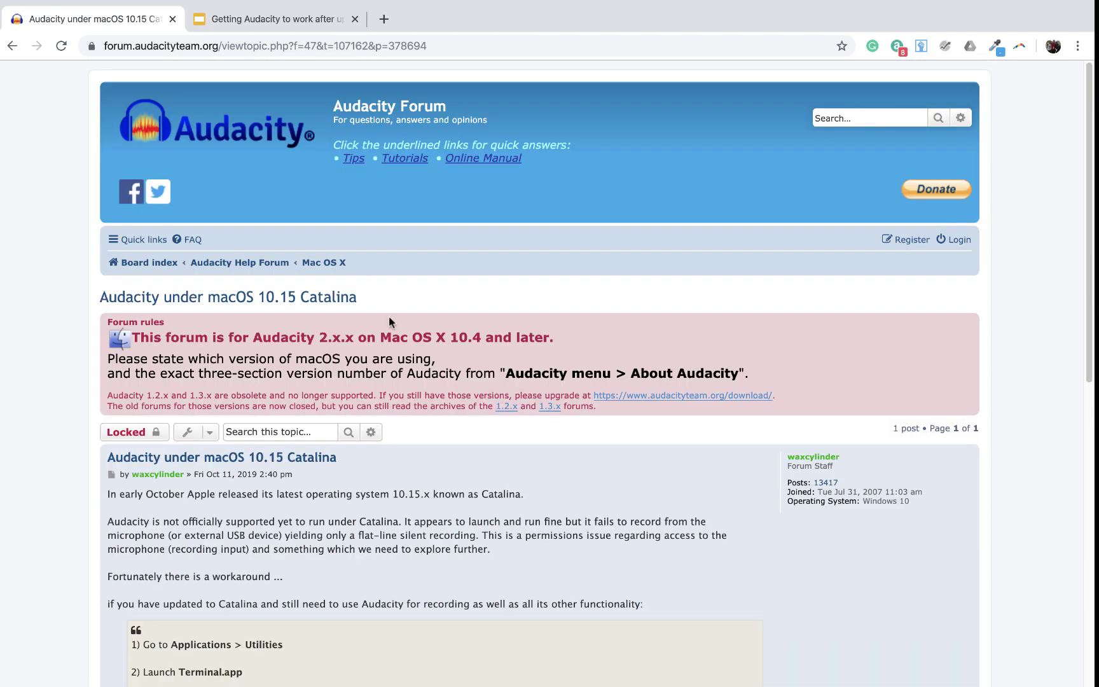
# Present the Getting Audacity deck up to the Steps slide, then exit the slideshow.
pyautogui.click(273, 14)
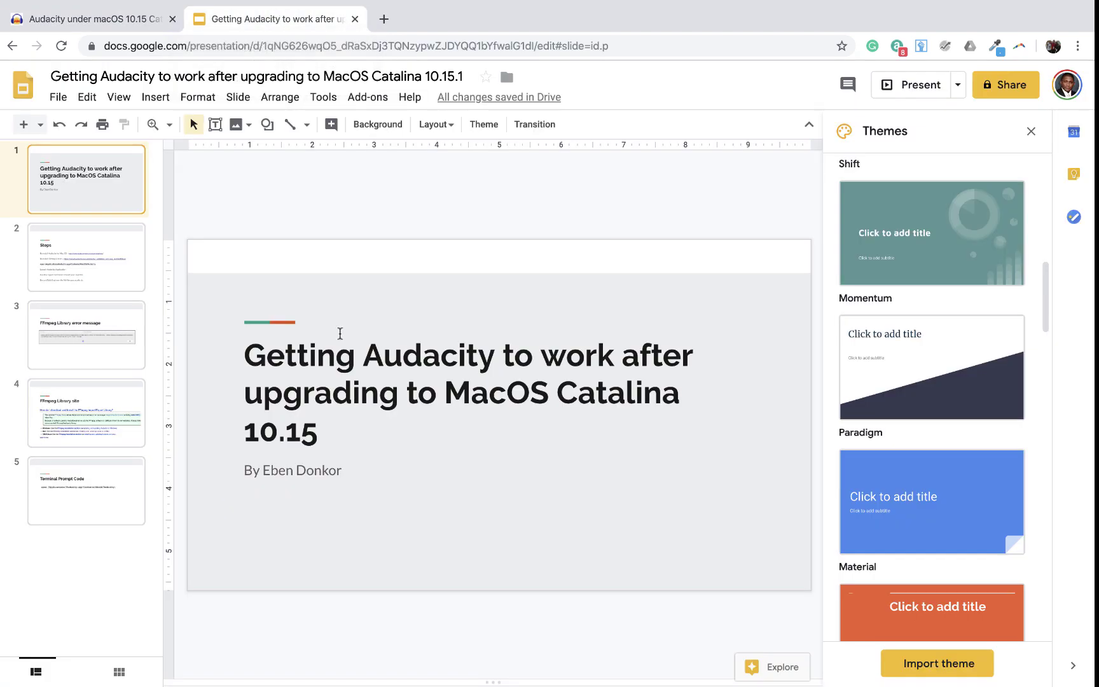
pyautogui.click(930, 93)
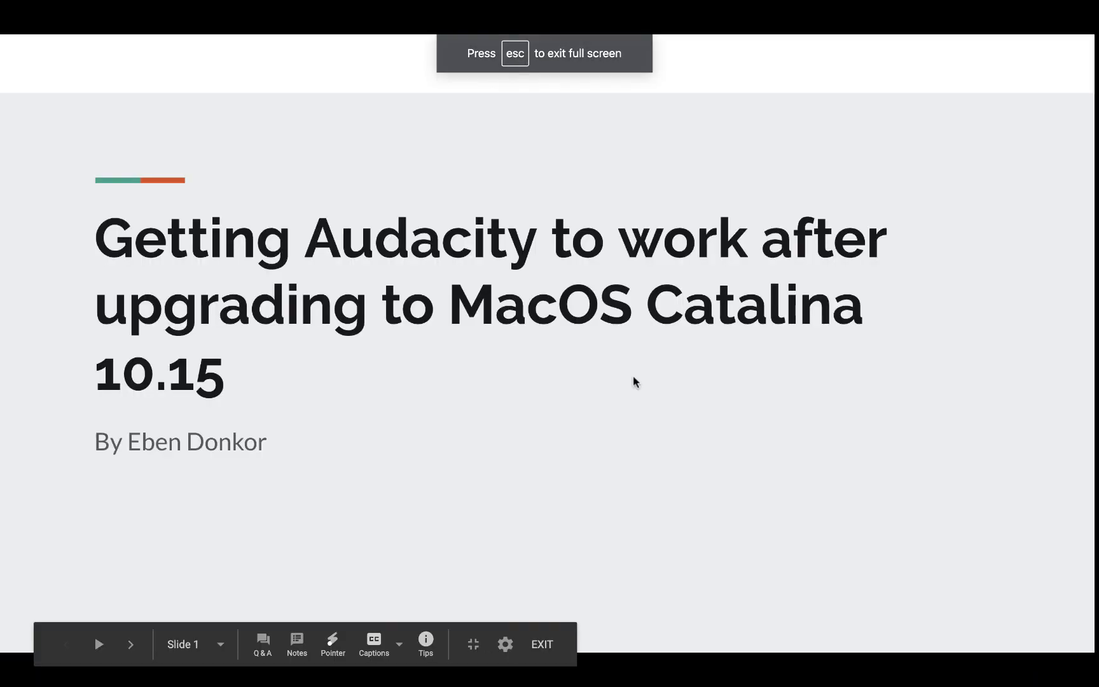
pyautogui.click(680, 378)
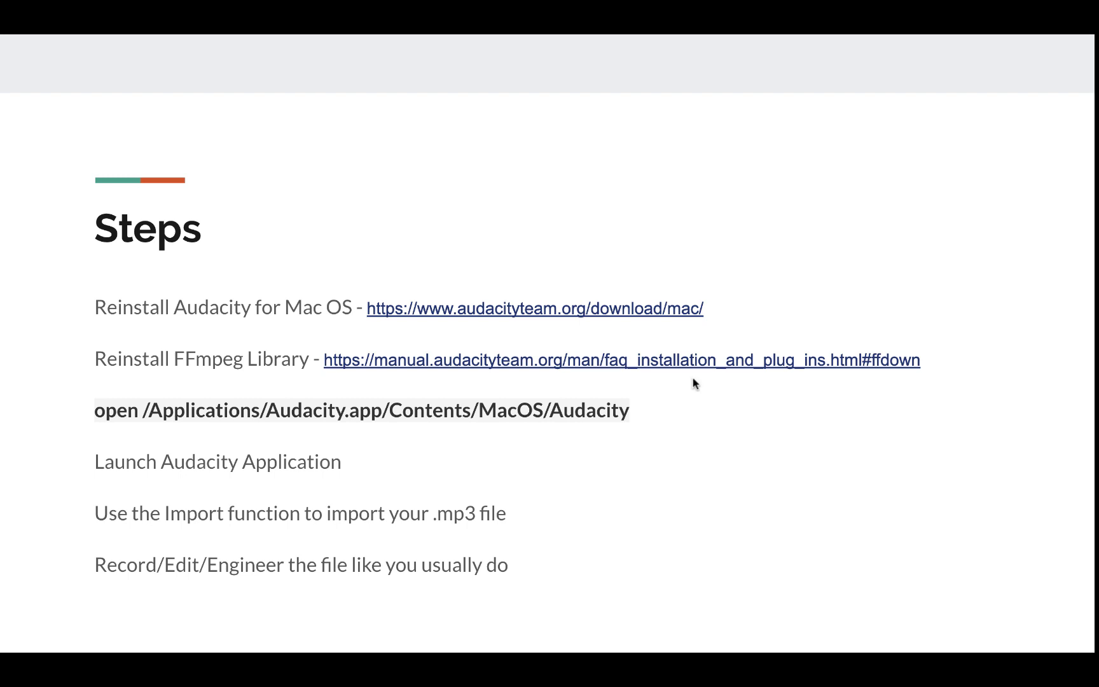
pyautogui.press('Escape')
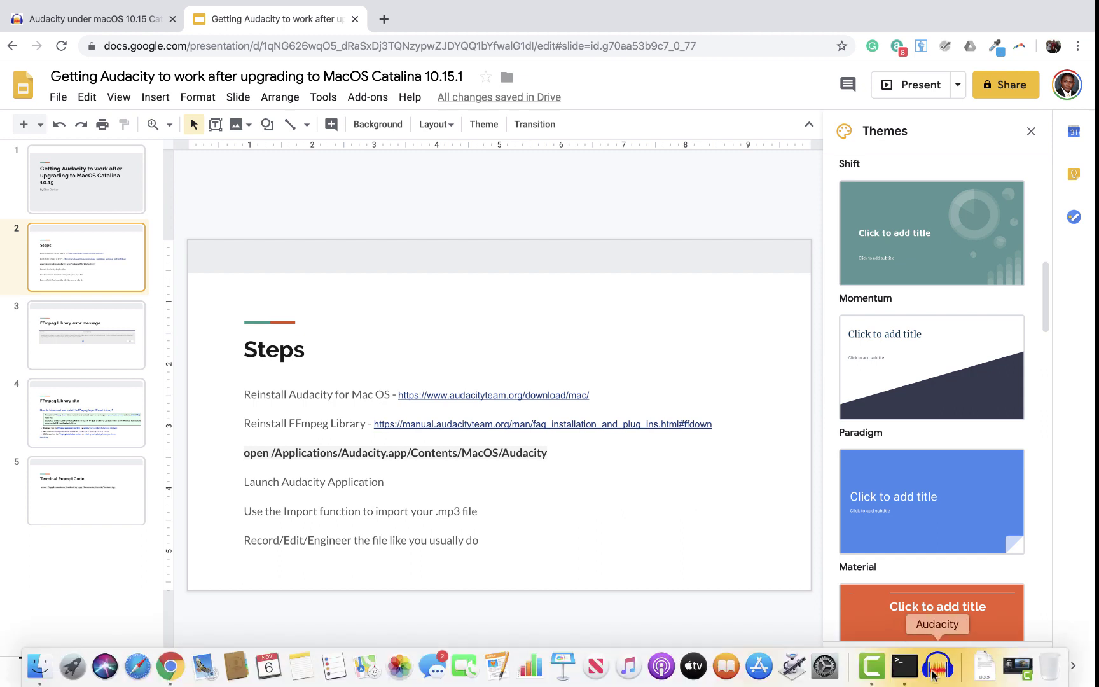
# Launch Audacity, dismiss the welcome message, and record an 8-second mono test track.
pyautogui.click(934, 675)
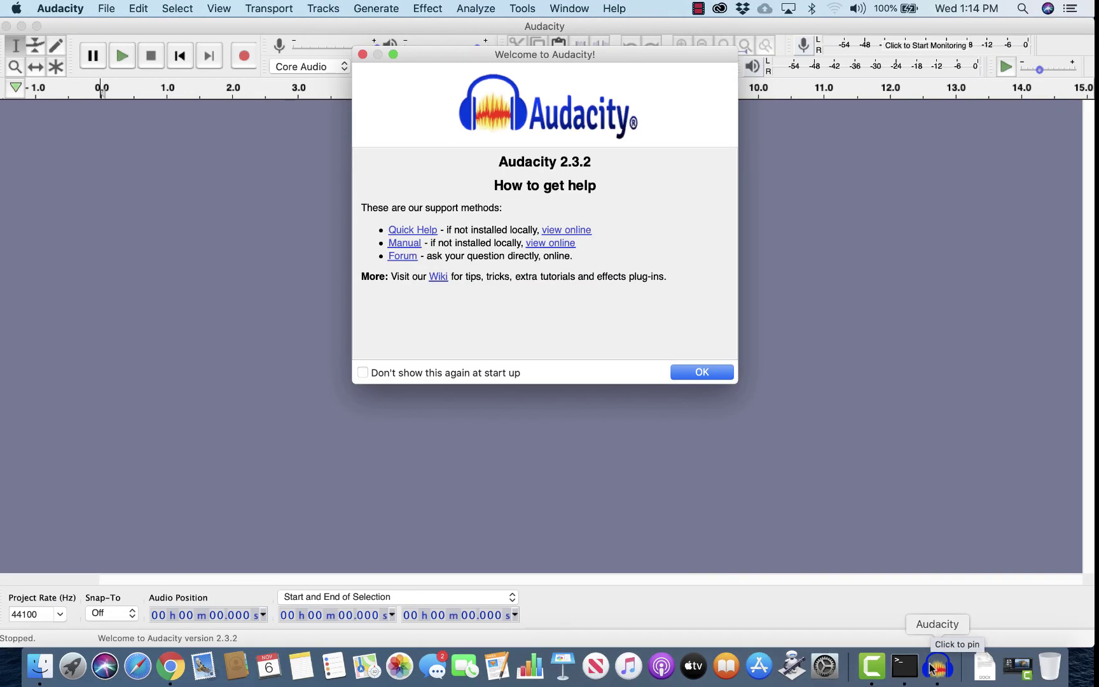
pyautogui.click(718, 373)
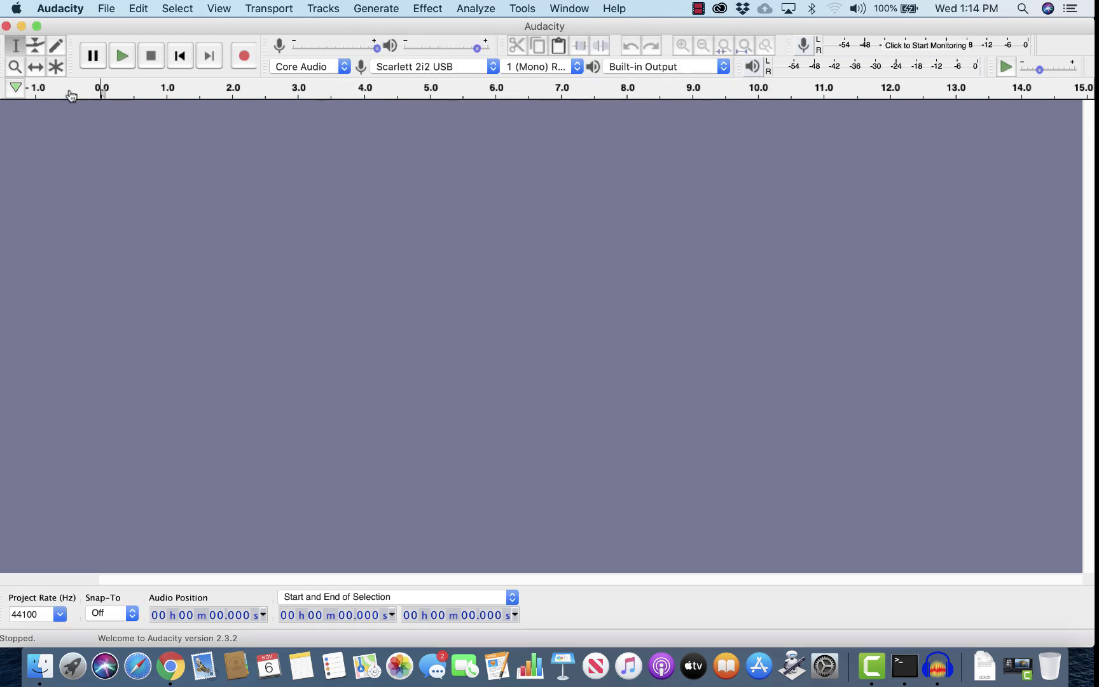
pyautogui.click(243, 58)
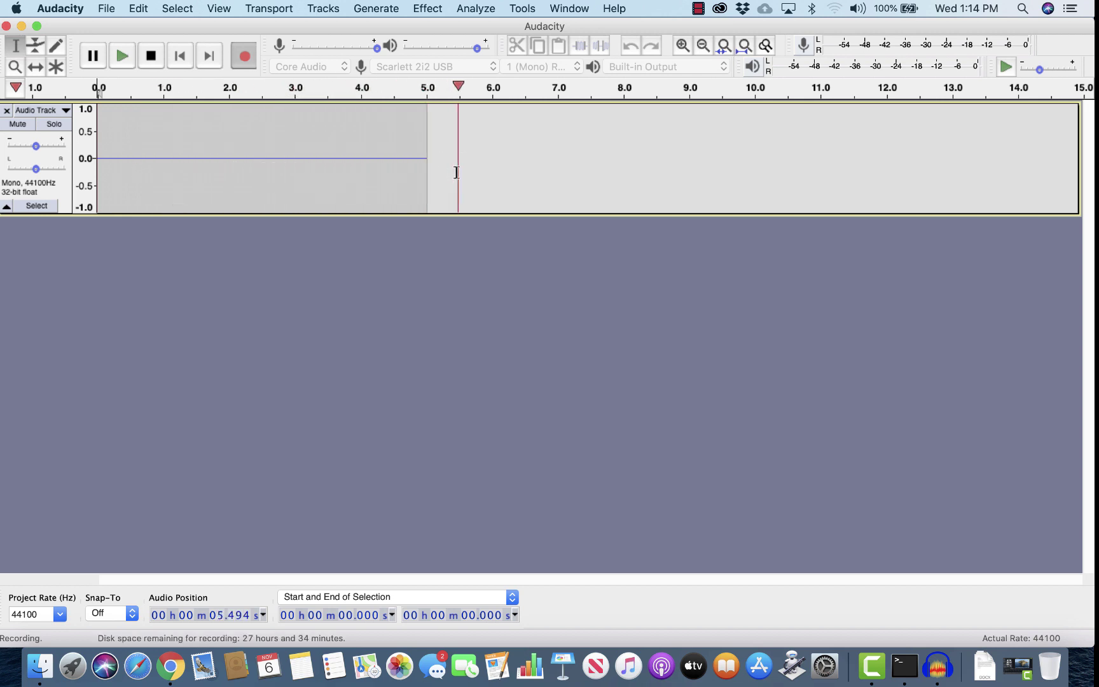
pyautogui.click(153, 61)
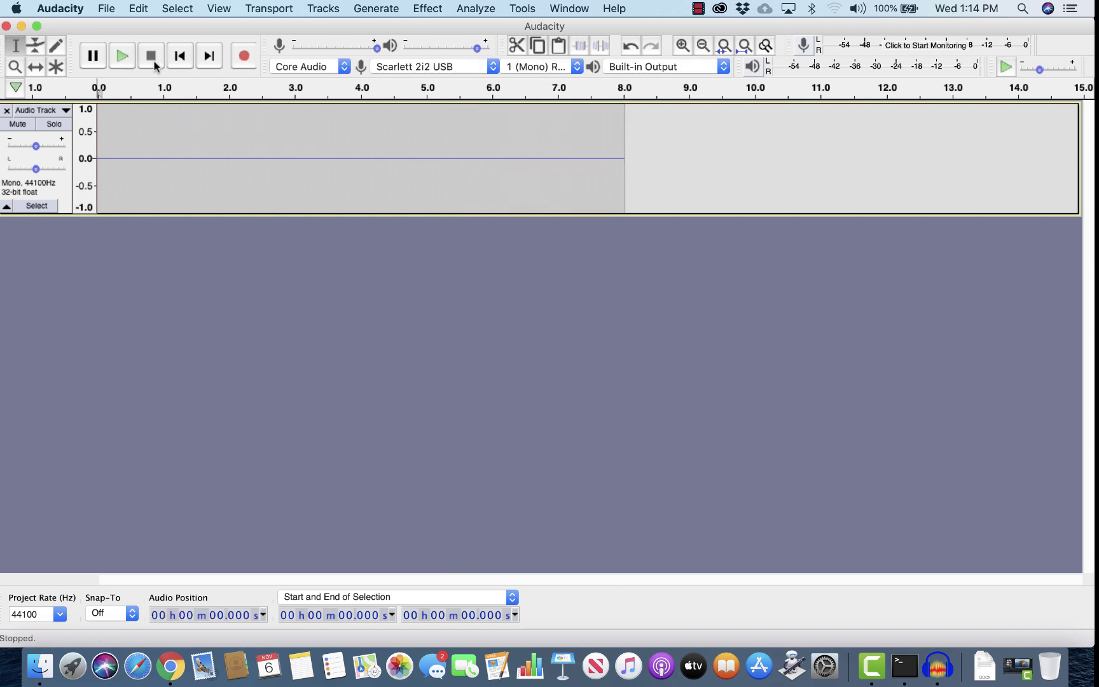
# Play back the take, keep Scarlett 2i2 USB as the recording device, and resume recording.
pyautogui.click(121, 56)
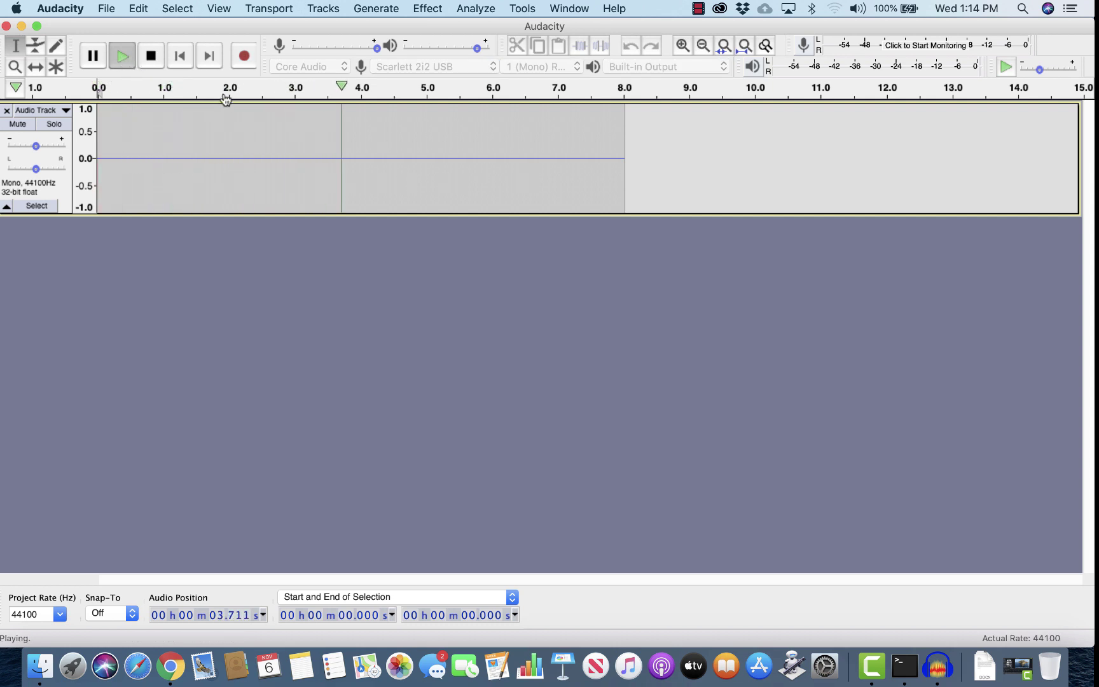
pyautogui.click(151, 57)
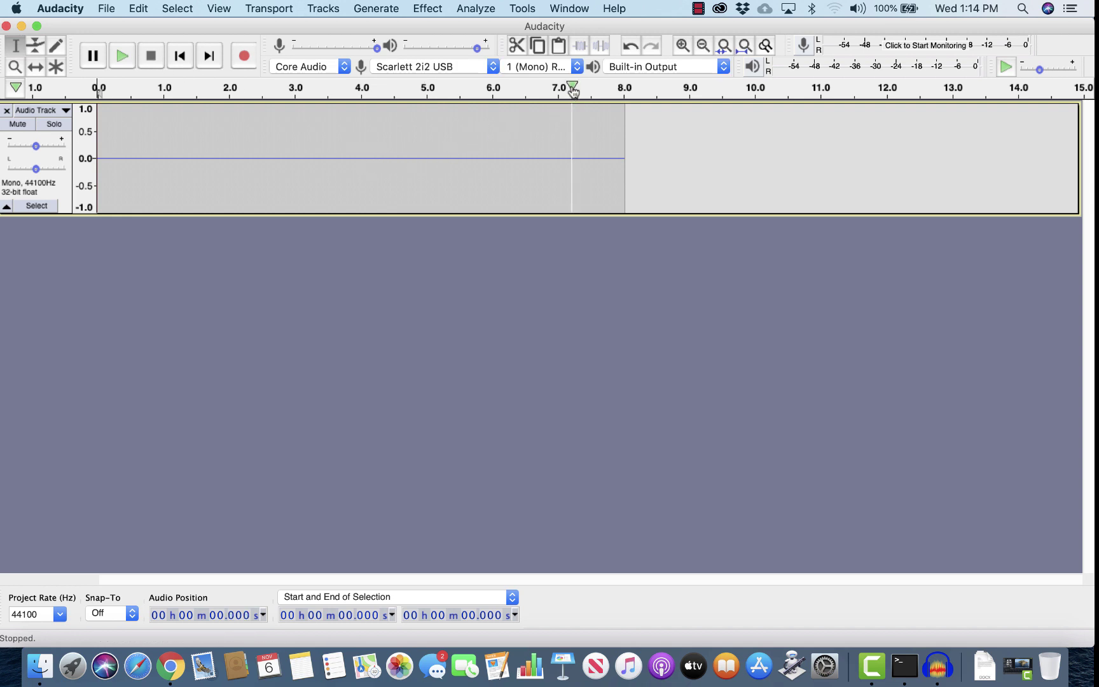
pyautogui.click(491, 68)
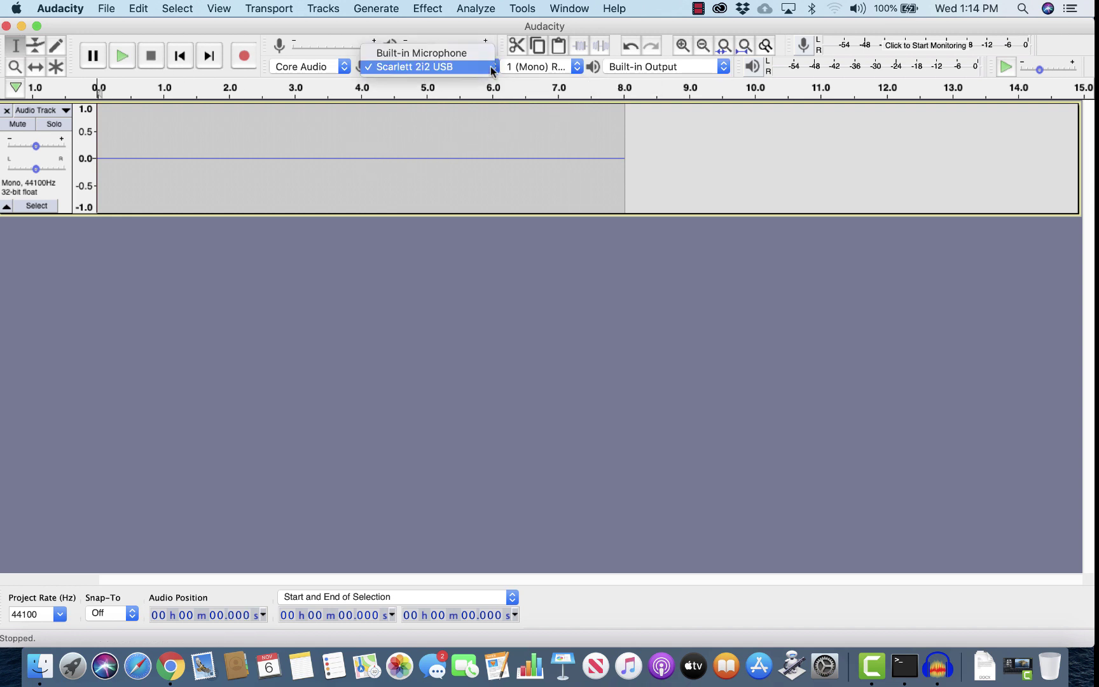
pyautogui.click(421, 68)
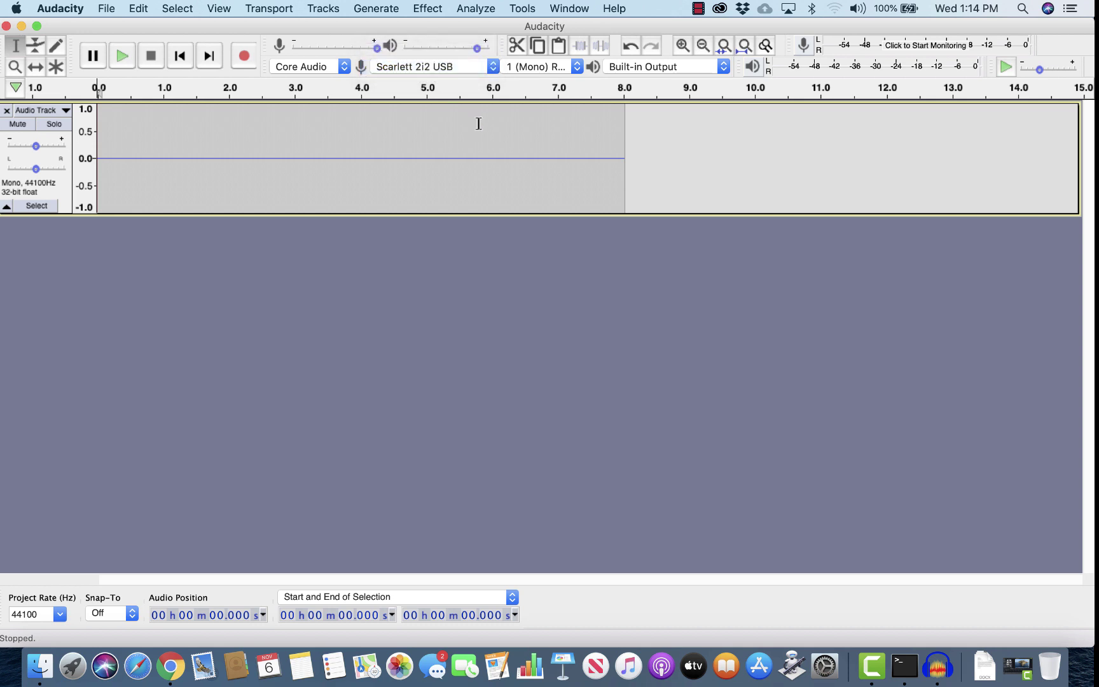
pyautogui.click(244, 58)
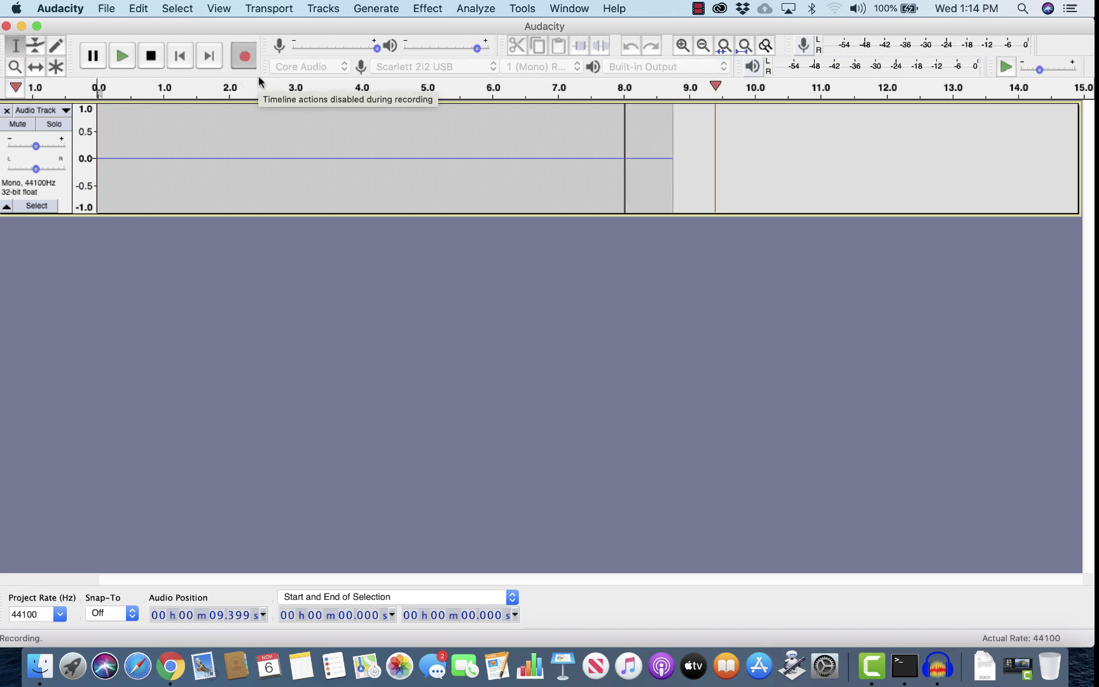
# Stop recording and quit Audacity, discarding the untitled project without saving.
pyautogui.click(151, 56)
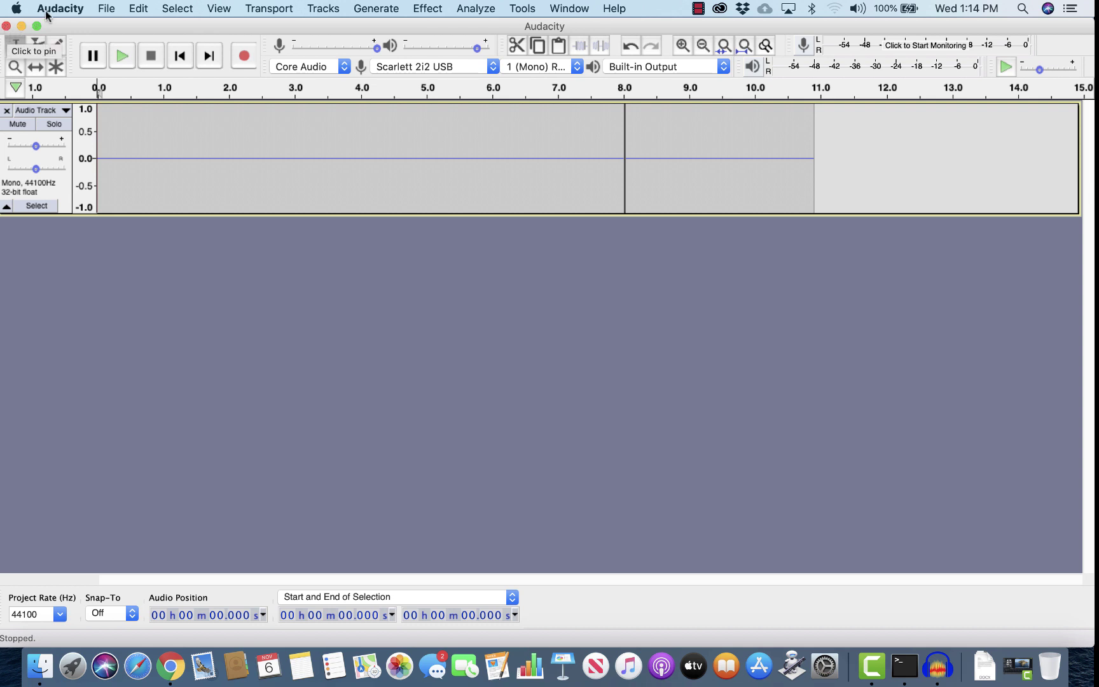
pyautogui.click(70, 11)
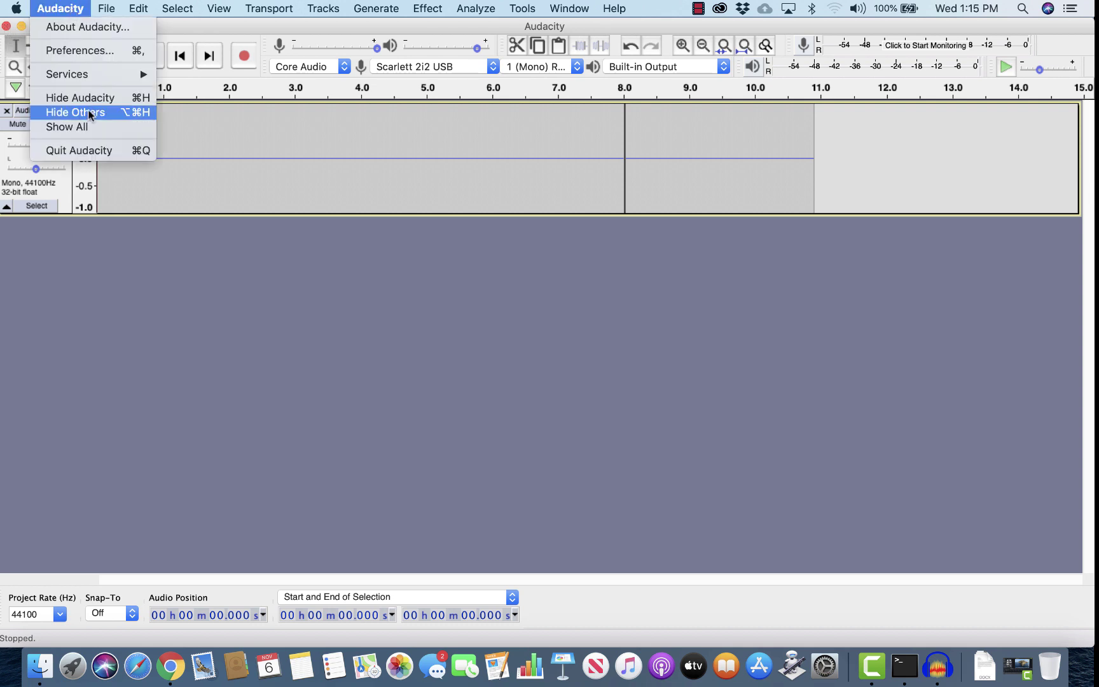
pyautogui.click(80, 150)
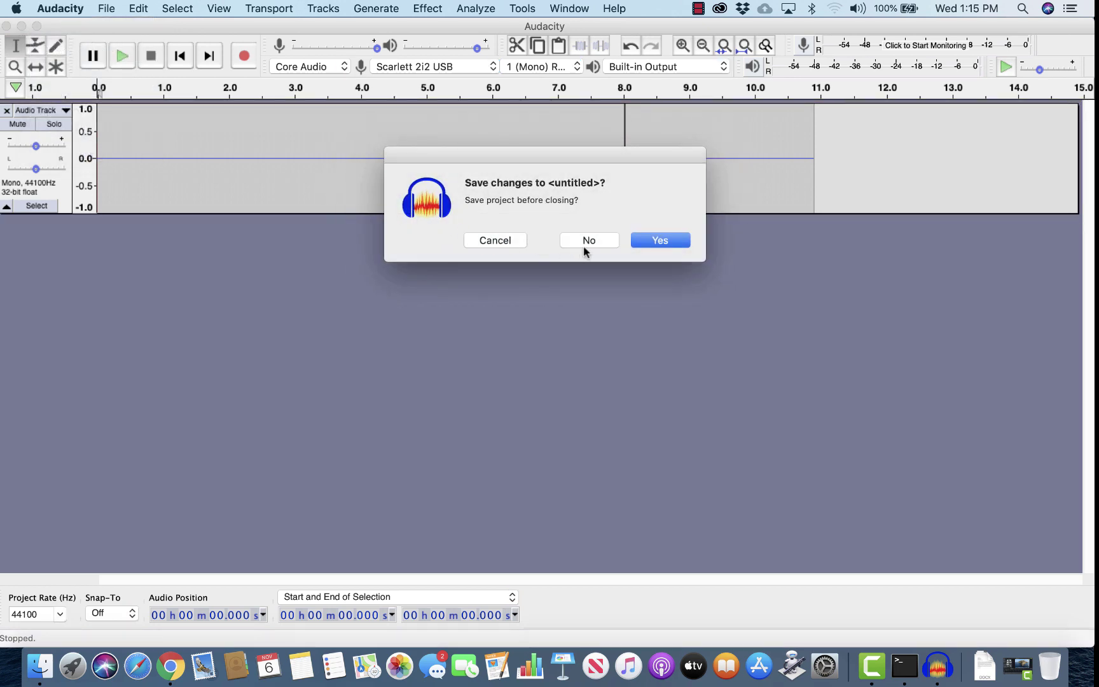
pyautogui.click(598, 240)
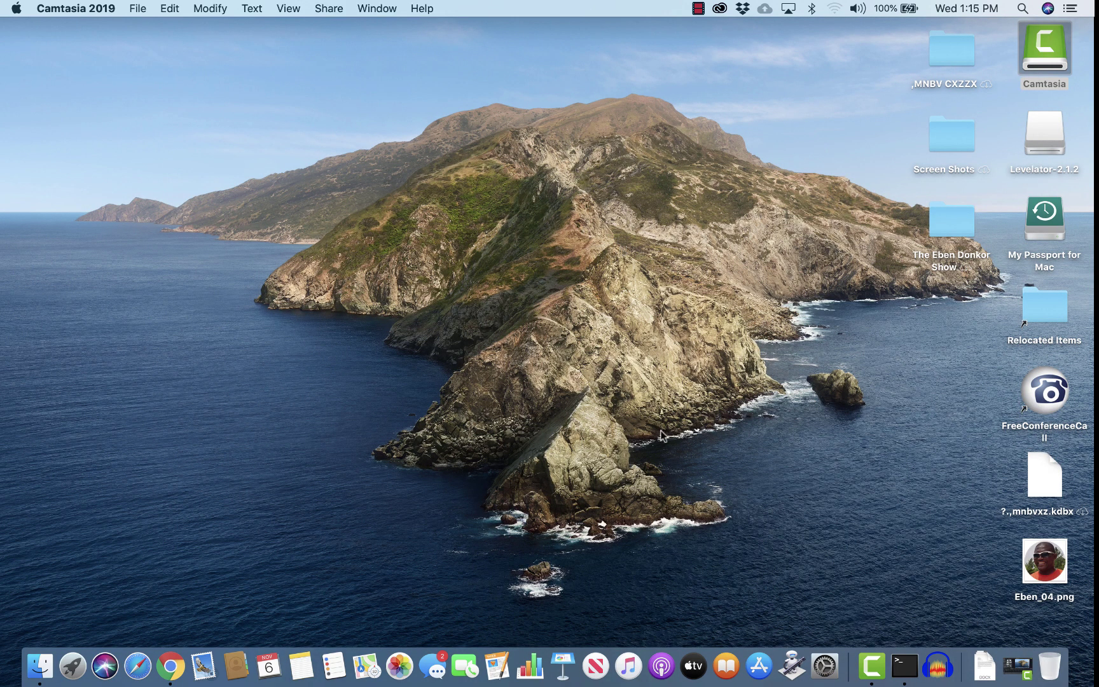
# Launch Terminal from Applications > Utilities in Finder.
pyautogui.click(40, 666)
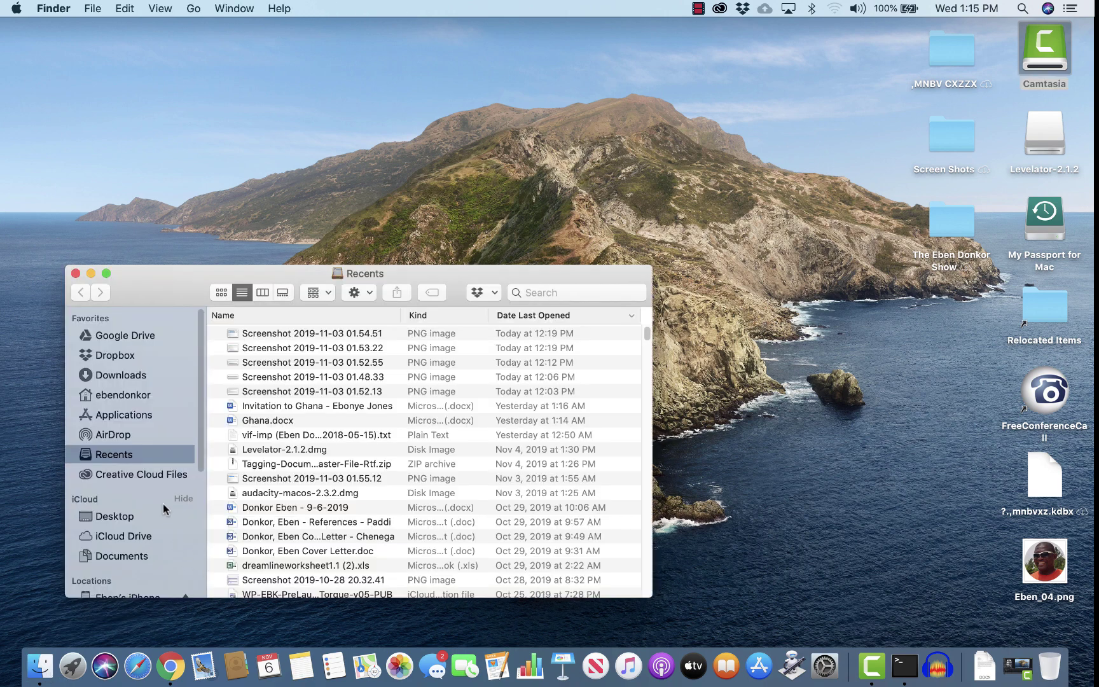
pyautogui.click(140, 417)
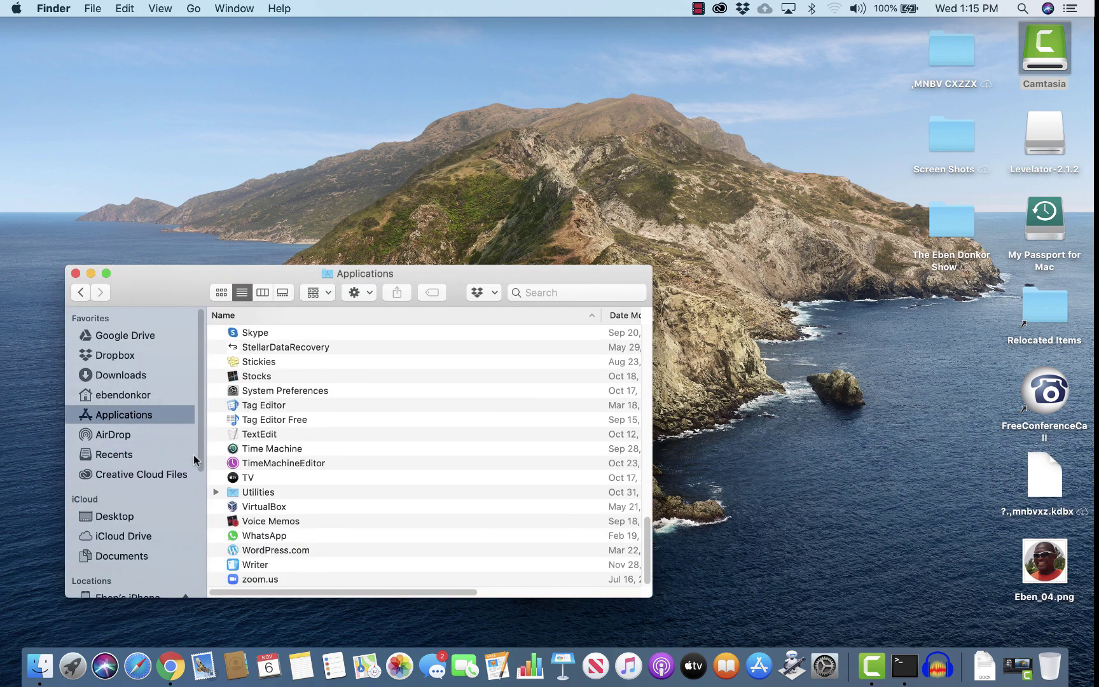
pyautogui.click(255, 497)
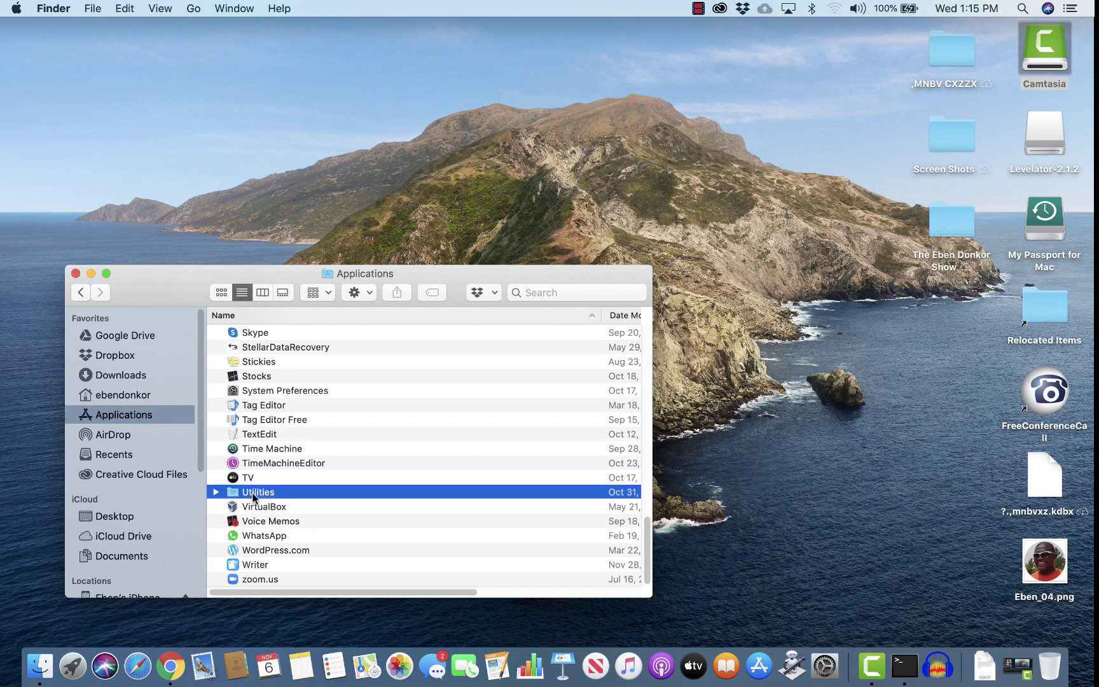
pyautogui.doubleClick(253, 497)
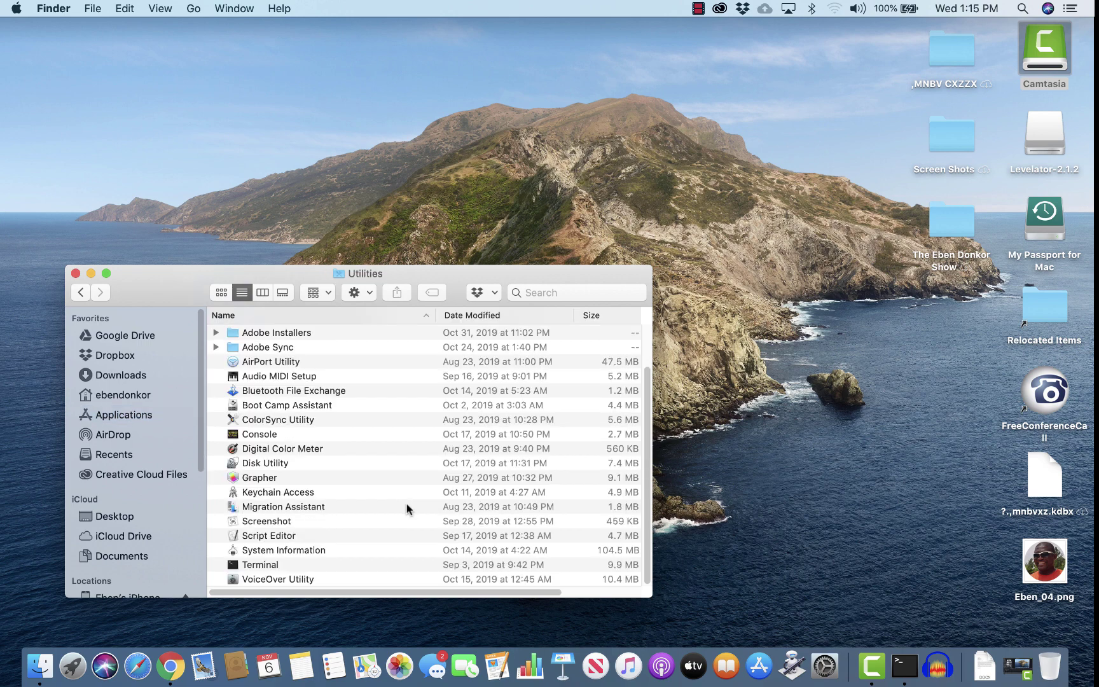
pyautogui.doubleClick(255, 567)
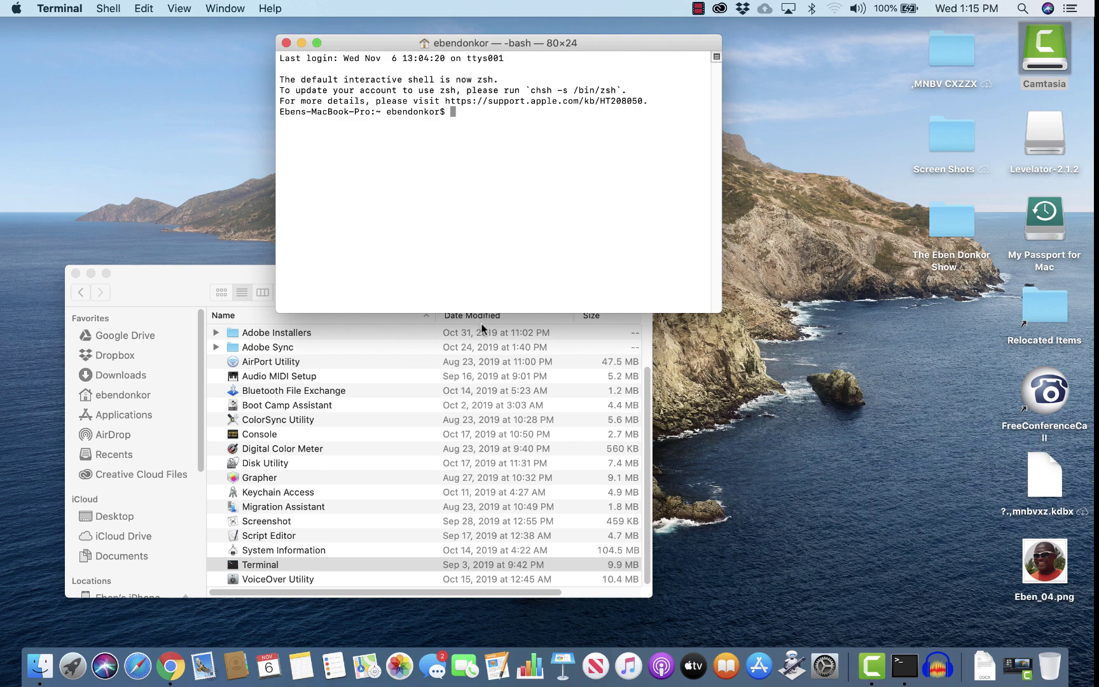
# Paste and run 'open /Applications/Audacity.app/Contents/MacOS/Audacity' in Terminal.
pyautogui.write('open /Applications/Audacity.app/Contents/MacOS/Audacity')
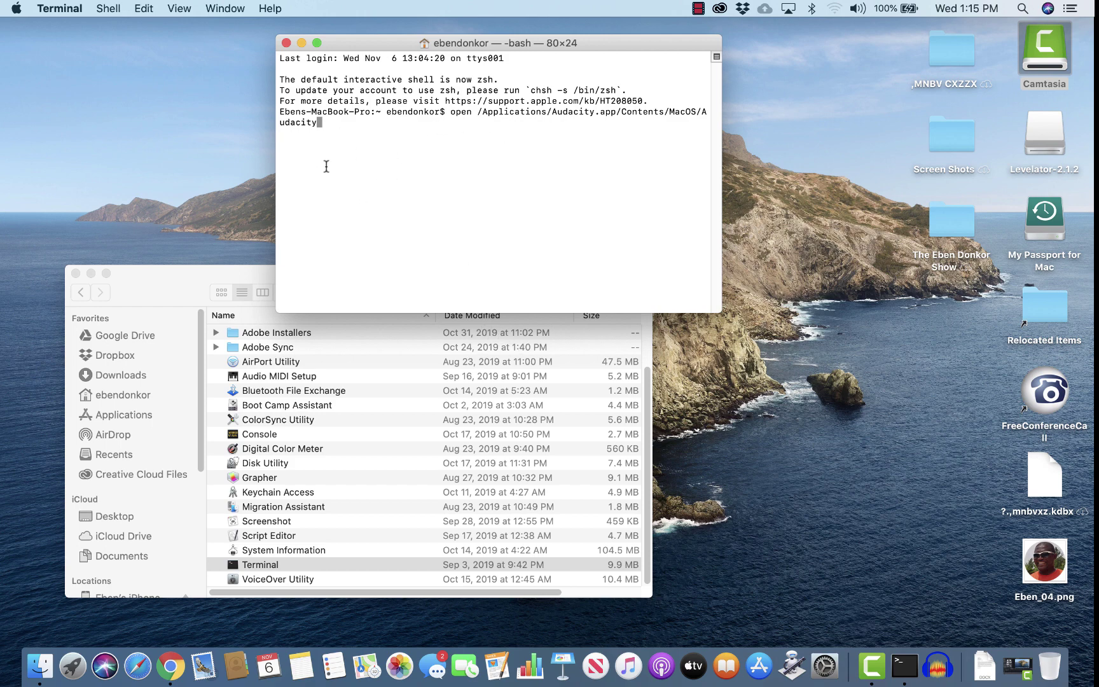
pyautogui.press('Return')
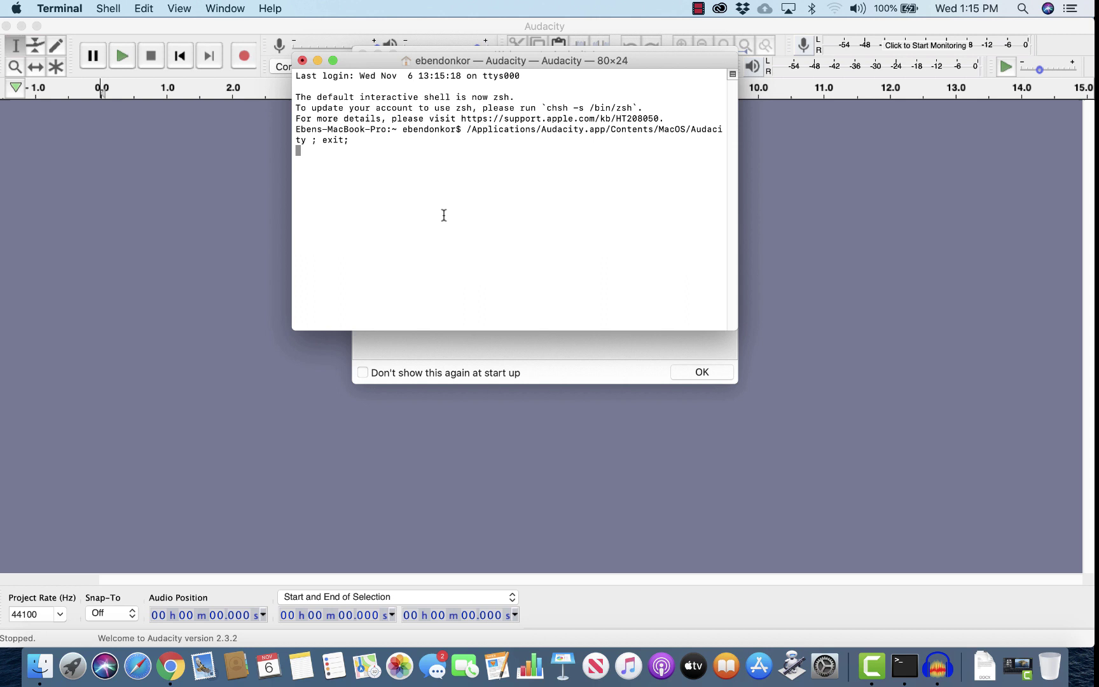
# Dismiss Audacity's welcome dialog, record about four seconds, and play the clip back.
pyautogui.click(624, 360)
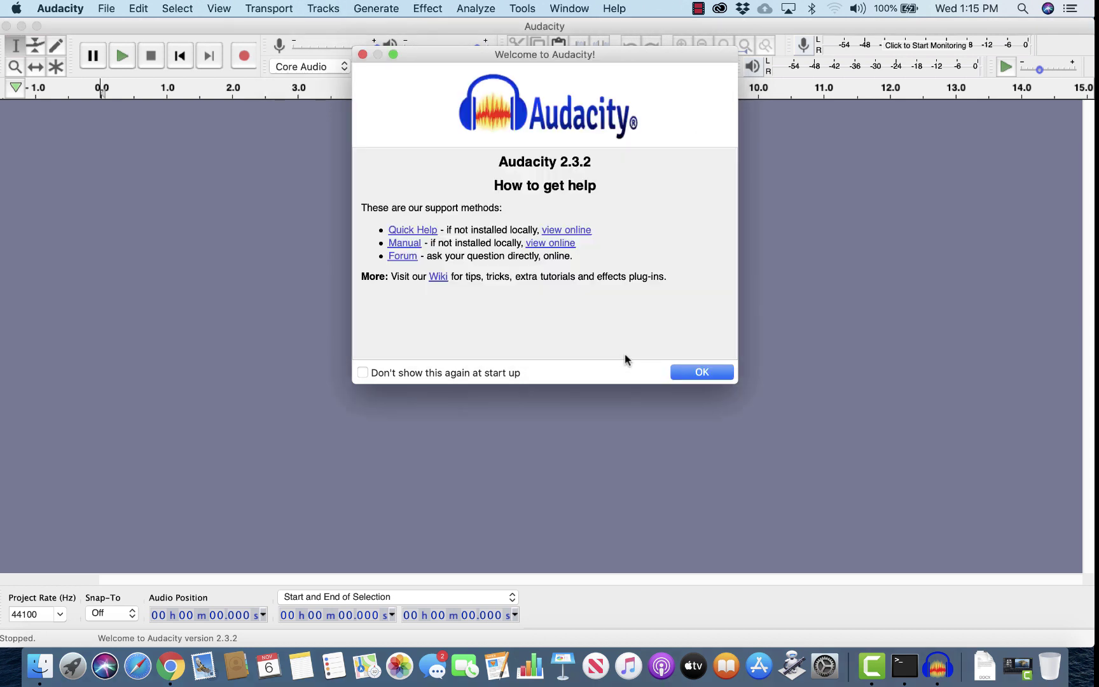
pyautogui.click(692, 374)
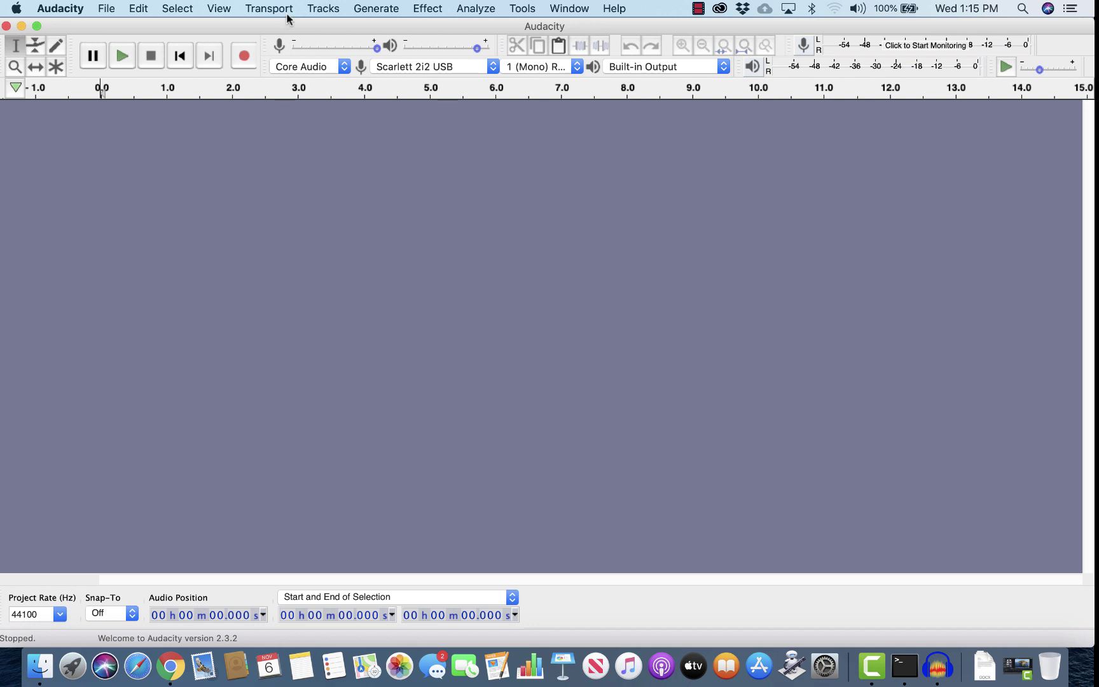
pyautogui.click(245, 60)
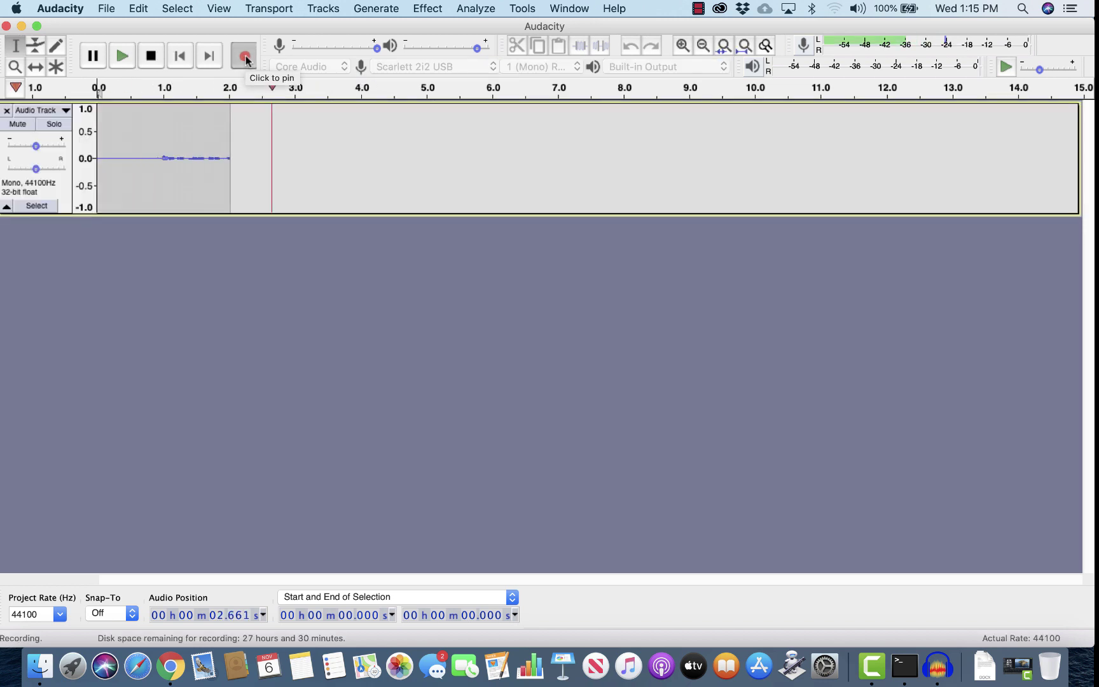
pyautogui.click(151, 56)
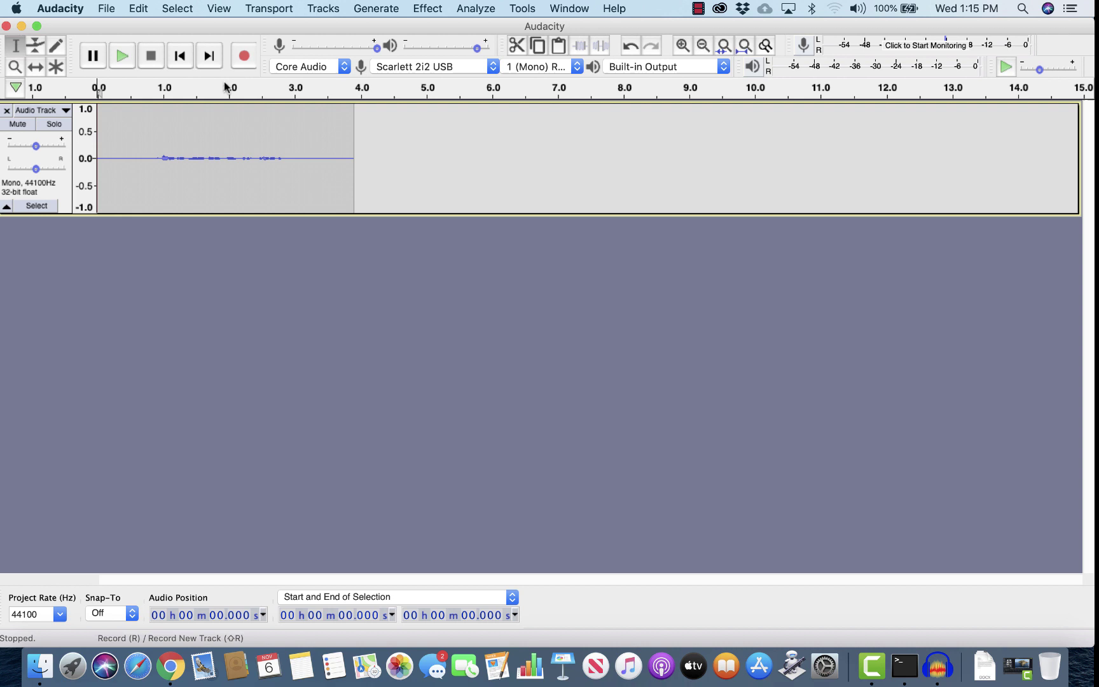
pyautogui.click(121, 57)
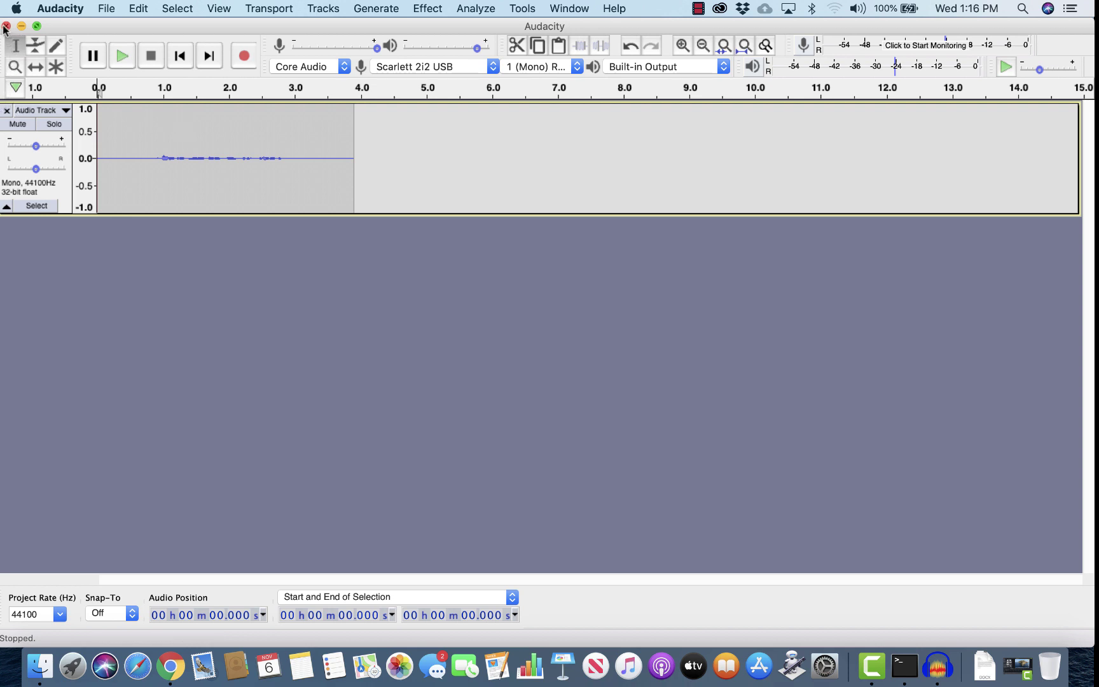
# Remove the test track and open the podcast's episode 05 folder on the Desktop in Finder.
pyautogui.click(7, 110)
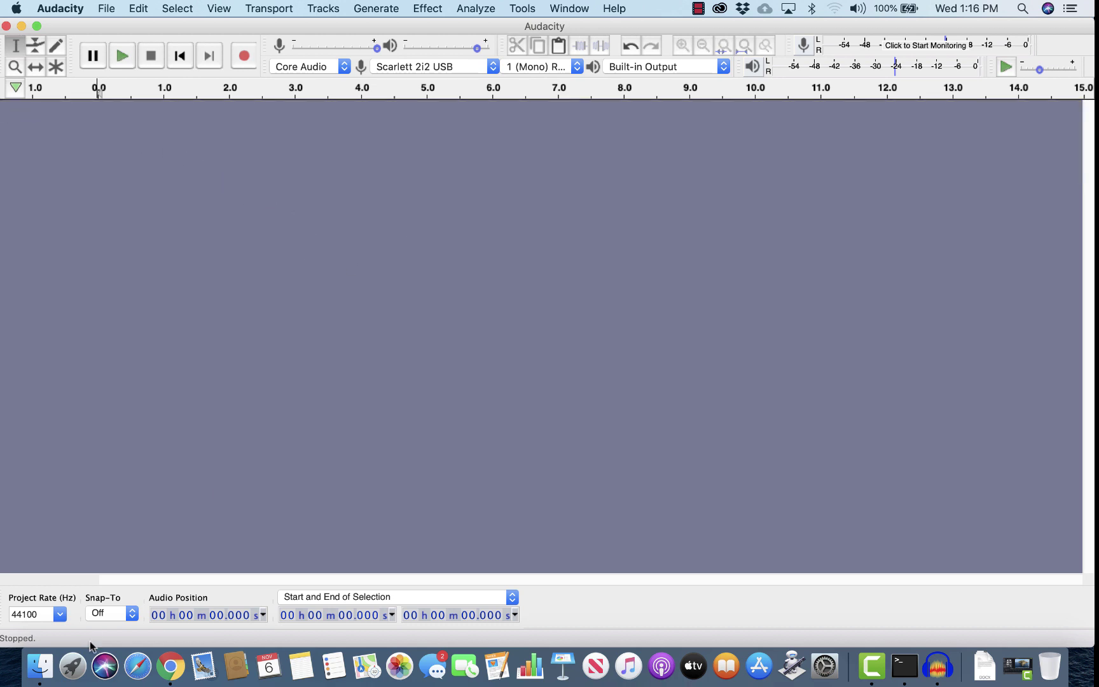
pyautogui.click(40, 666)
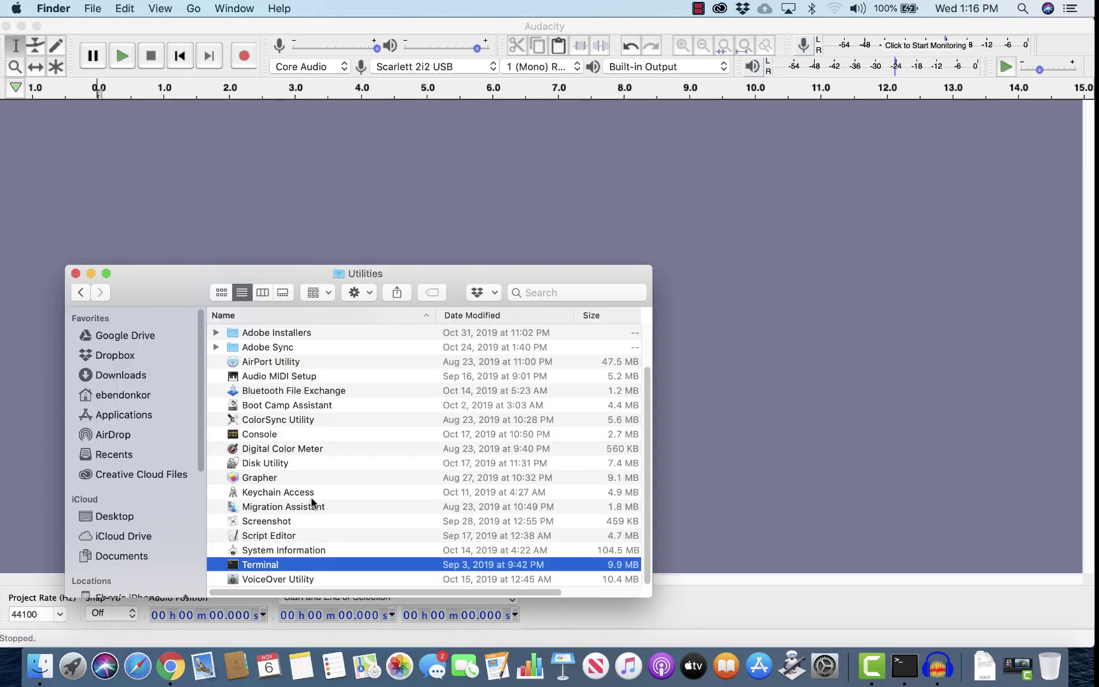
pyautogui.click(113, 517)
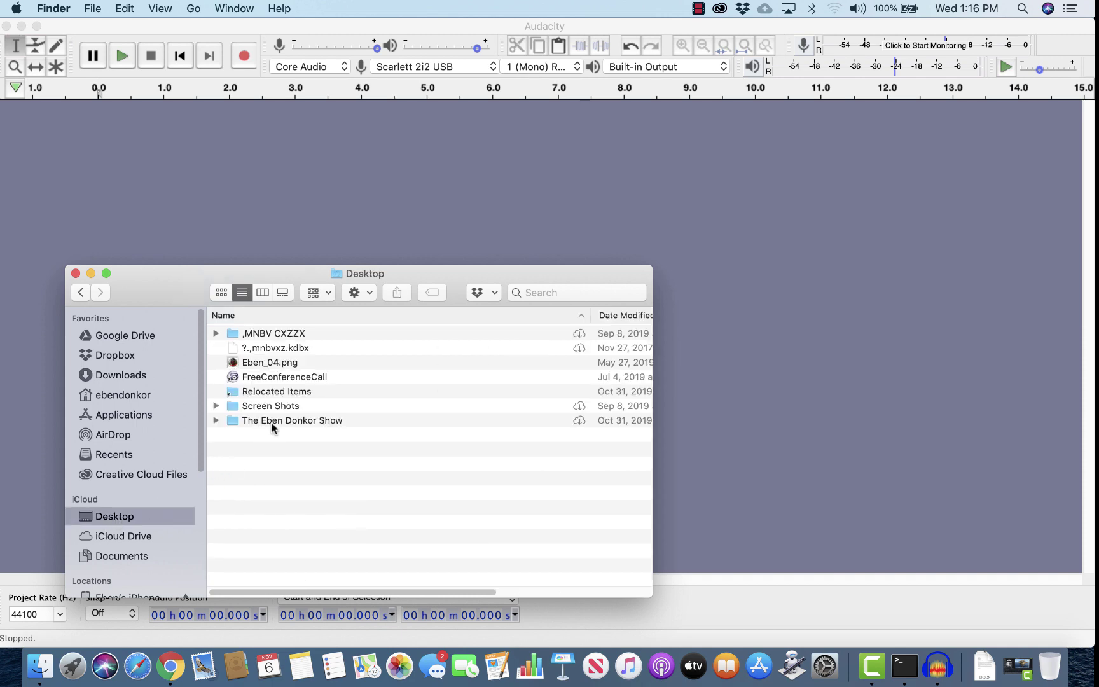
pyautogui.doubleClick(272, 426)
pyautogui.click(264, 425)
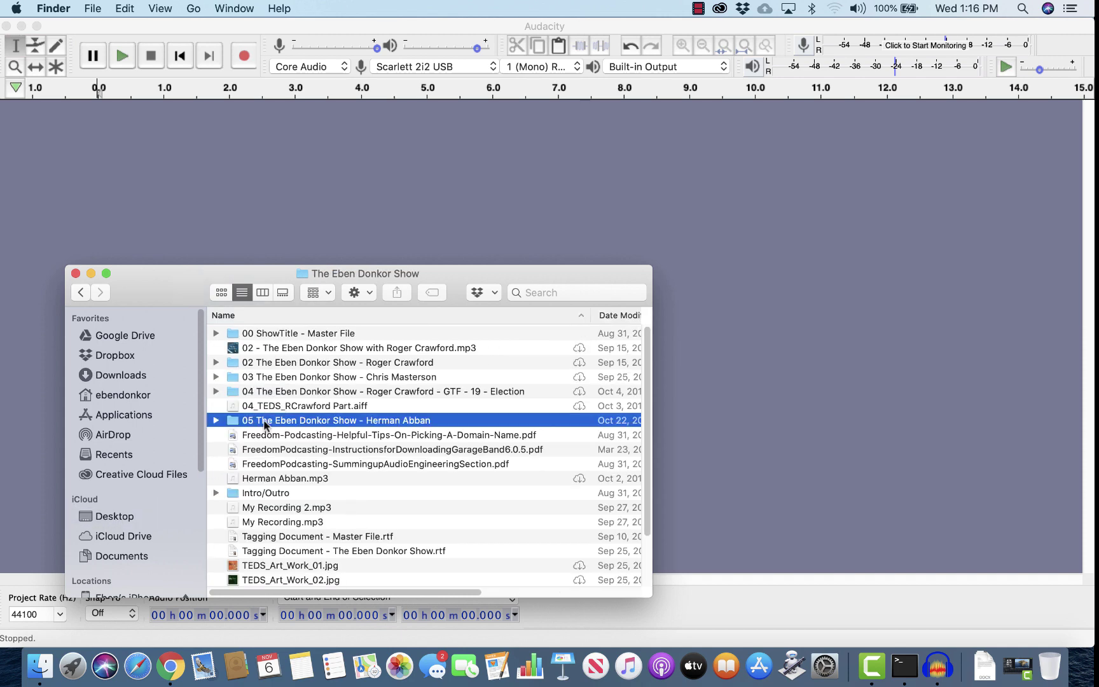
pyautogui.doubleClick(264, 425)
# Drag the interview MP3 from Raw Recordings into Audacity to import it as a stereo track.
pyautogui.doubleClick(295, 389)
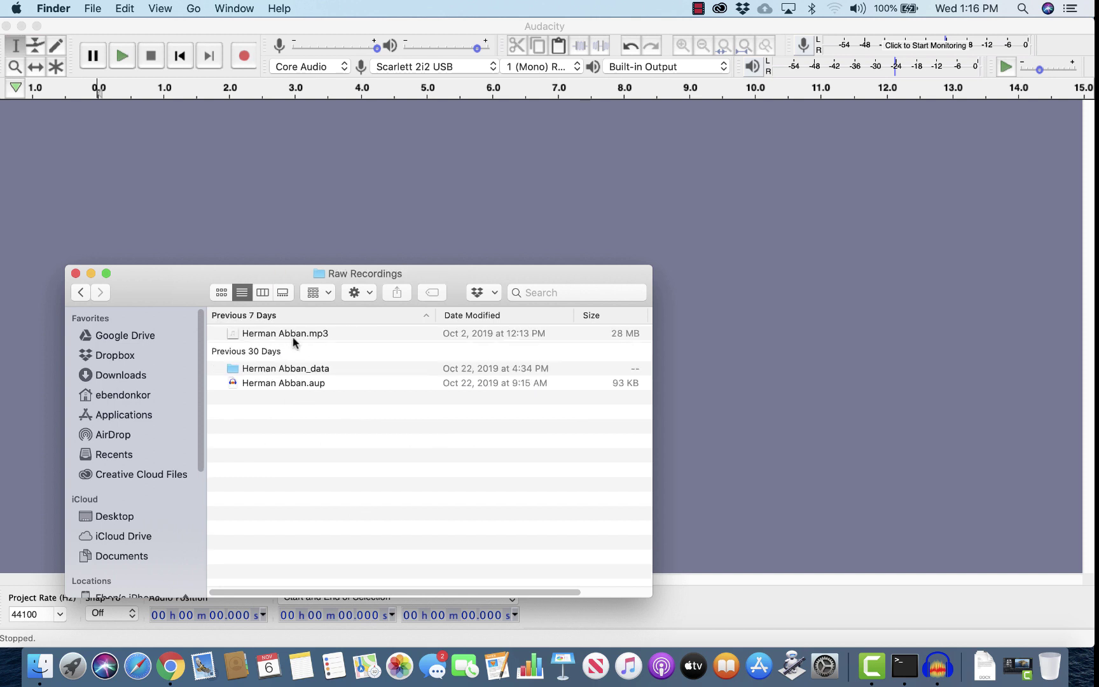
pyautogui.moveTo(231, 335); pyautogui.dragTo(218, 190)
pyautogui.moveTo(285, 273); pyautogui.dragTo(278, 418)
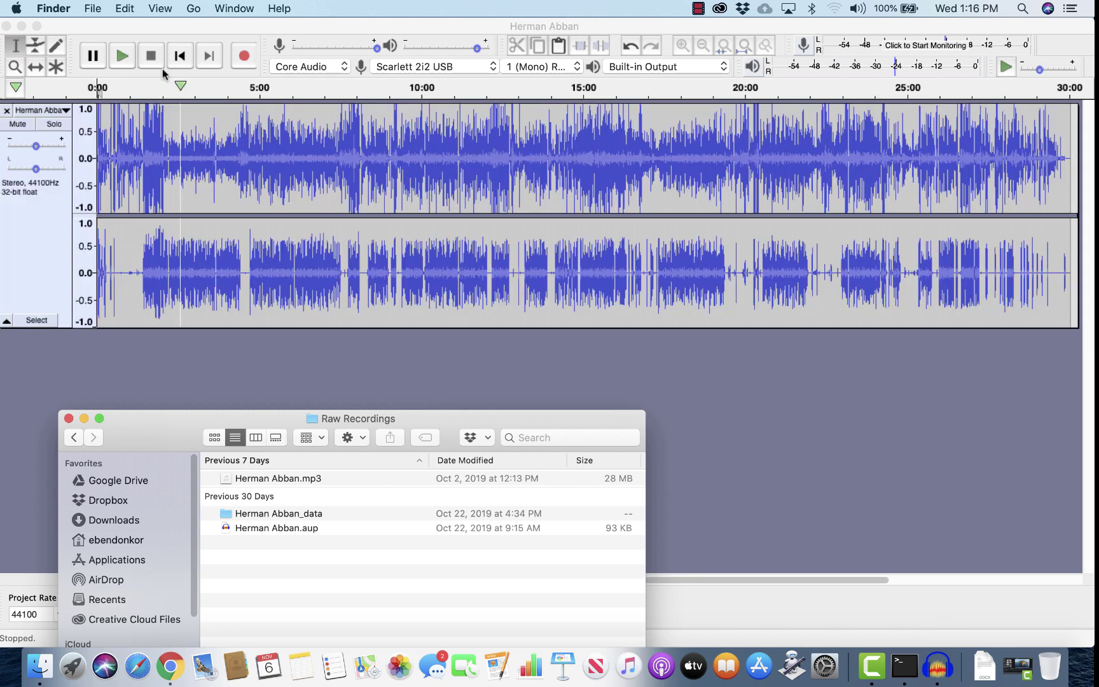
# Play a few seconds of the 30-minute stereo interview, stop it, then close its track.
pyautogui.click(122, 58)
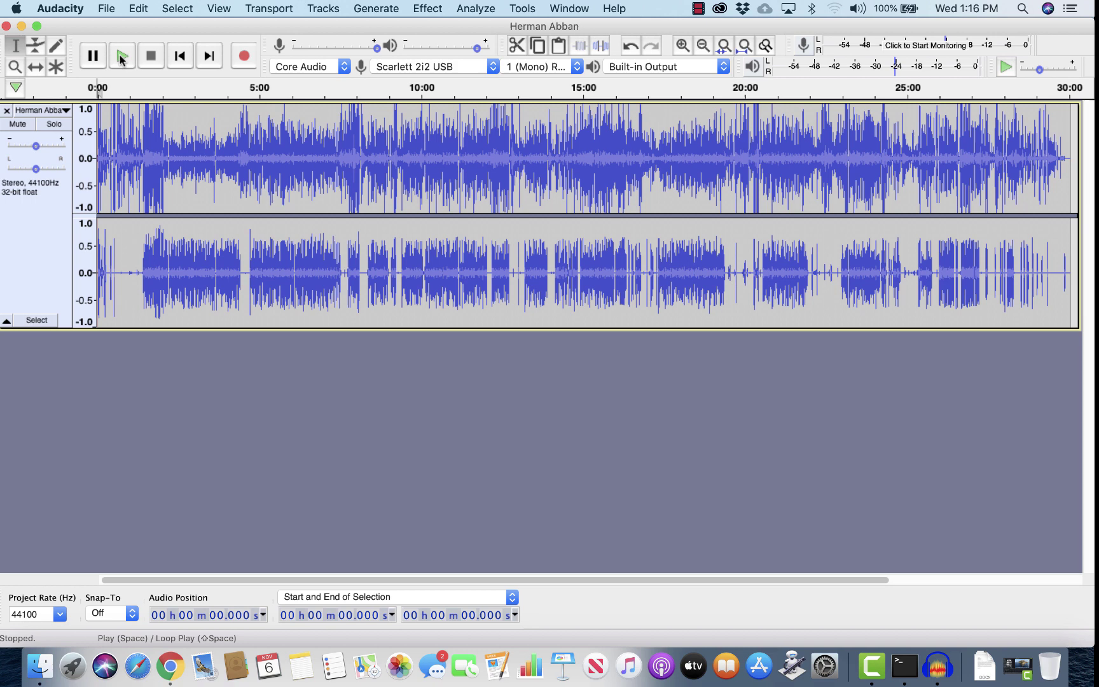
pyautogui.click(121, 57)
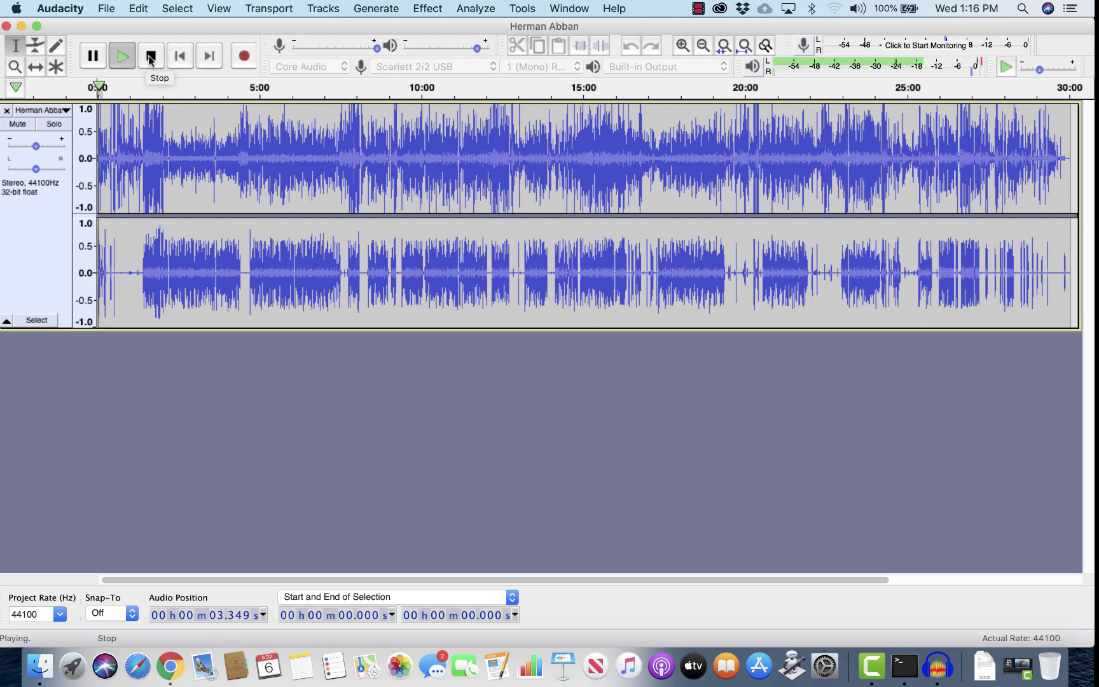
pyautogui.click(151, 57)
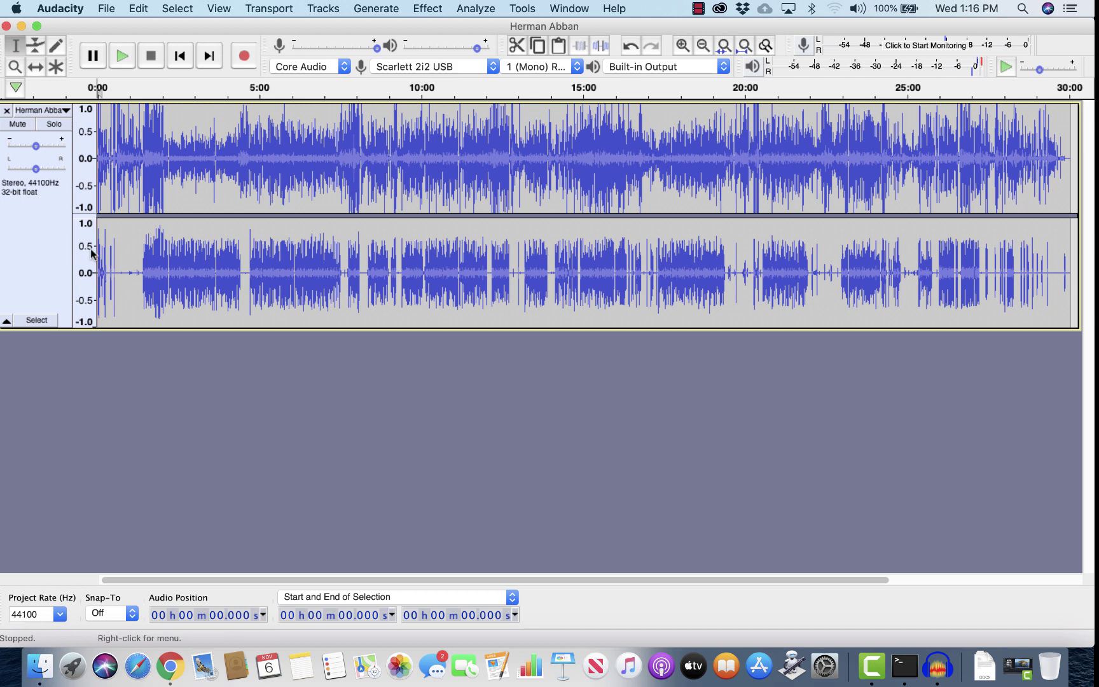
pyautogui.click(7, 112)
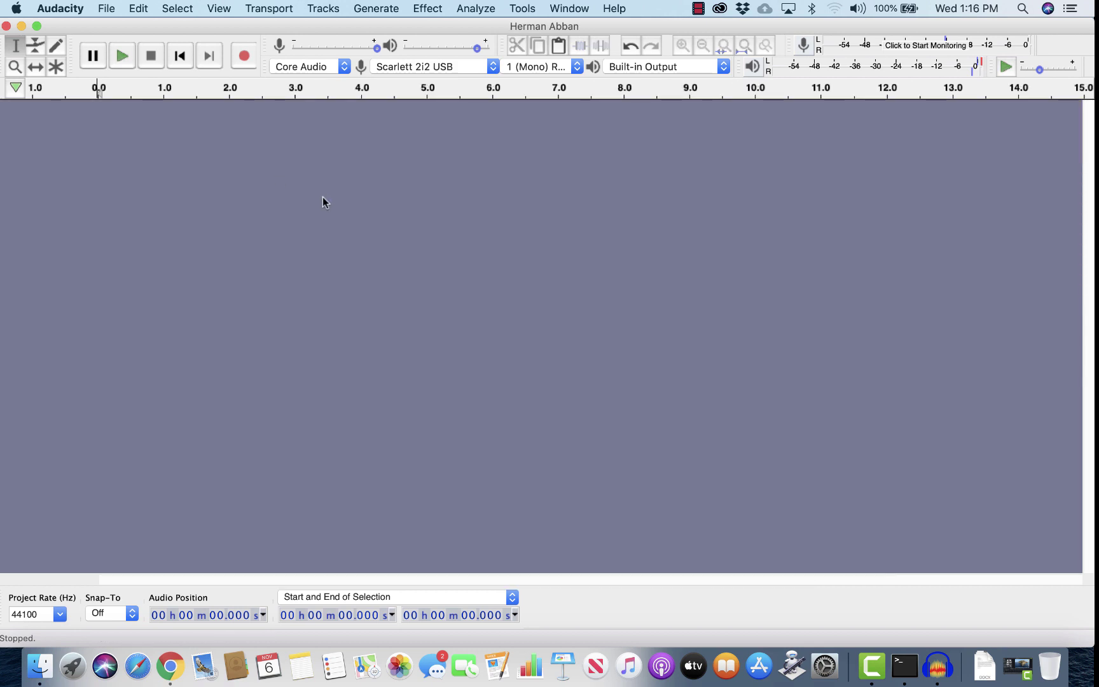